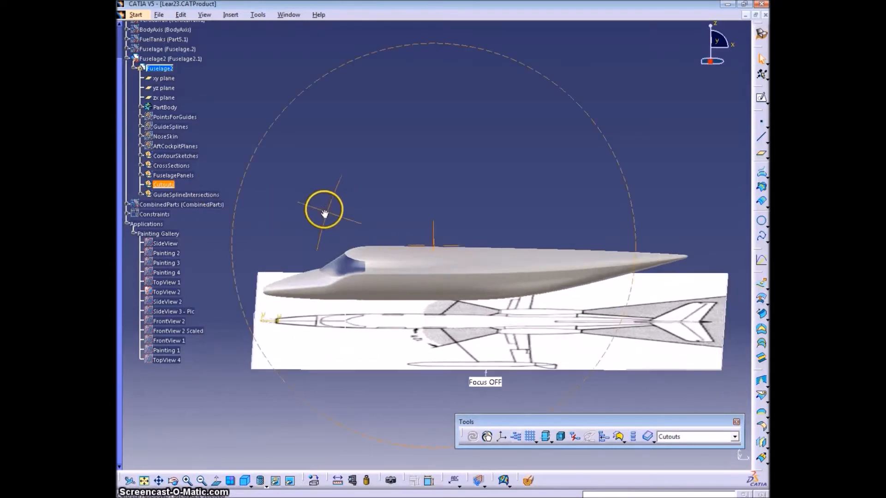
# Start a new sketch on the fuselage's lengthwise vertical plane.
pyautogui.click(761, 98)
pyautogui.moveTo(318, 372); pyautogui.dragTo(441, 247, button='middle')
pyautogui.click(422, 237)
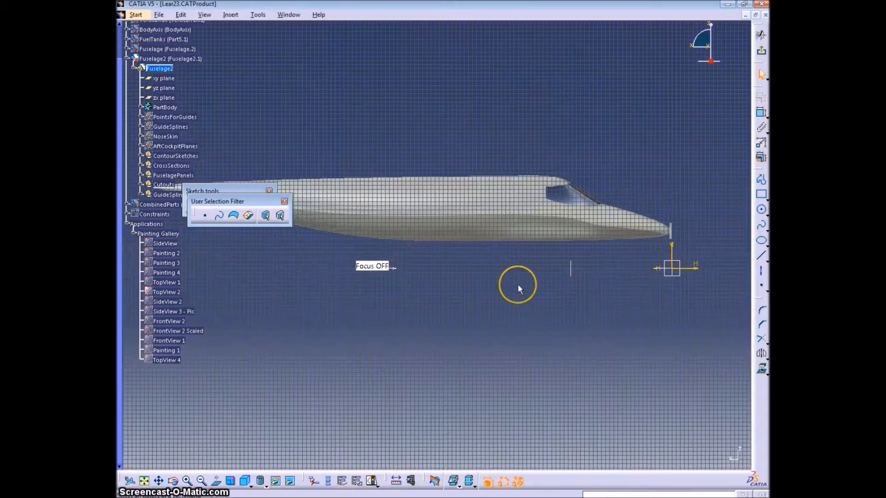
# Show the Painting 1 side-view reference picture behind the fuselage.
pyautogui.click(166, 350)
pyautogui.rightClick(166, 350)
pyautogui.click(206, 223)
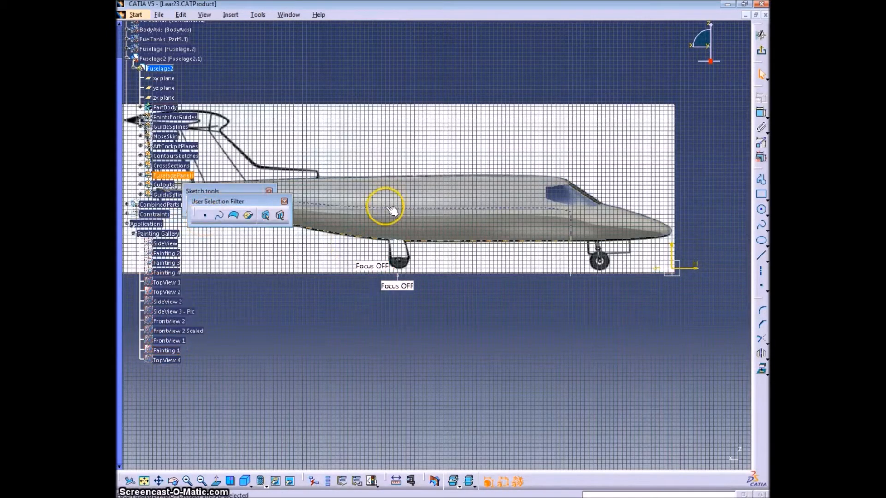
# Expand the FuselagePanels set and hide the FuselageWhole surface to expose the reference picture.
pyautogui.click(188, 180)
pyautogui.rightClick(206, 361)
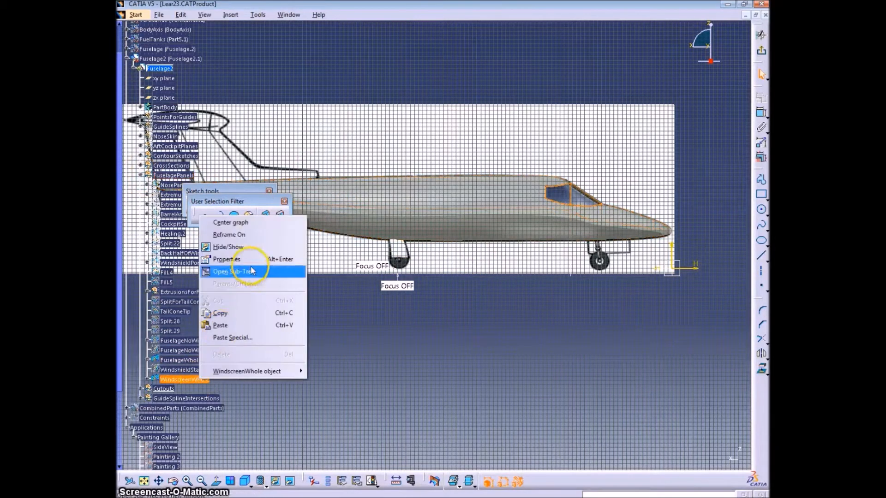
pyautogui.rightClick(171, 363)
pyautogui.click(207, 230)
pyautogui.moveTo(432, 344); pyautogui.dragTo(473, 362, button='middle')
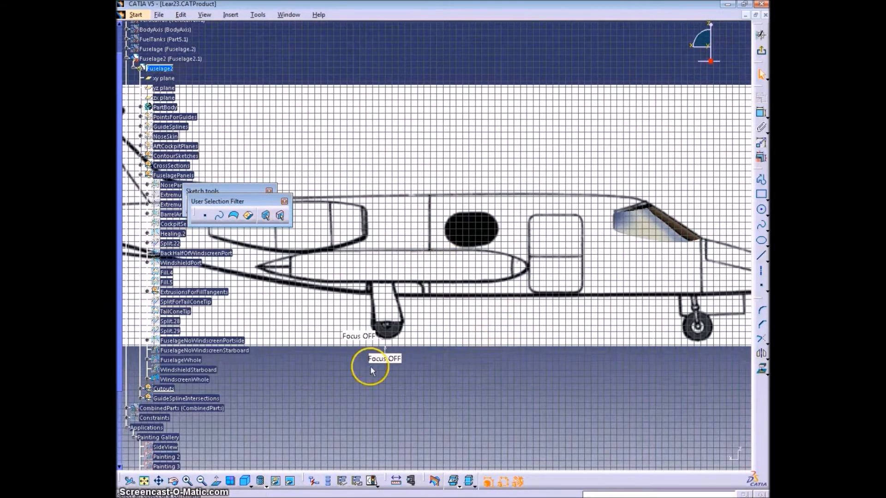
# Replace the Painting 1 reference picture with the SideView picture as the visible background.
pyautogui.scroll(-3, 256, 414)
pyautogui.rightClick(171, 313)
pyautogui.click(205, 345)
pyautogui.rightClick(463, 142)
pyautogui.click(485, 170)
pyautogui.rightClick(170, 419)
pyautogui.click(189, 289)
pyautogui.rightClick(165, 313)
pyautogui.click(199, 345)
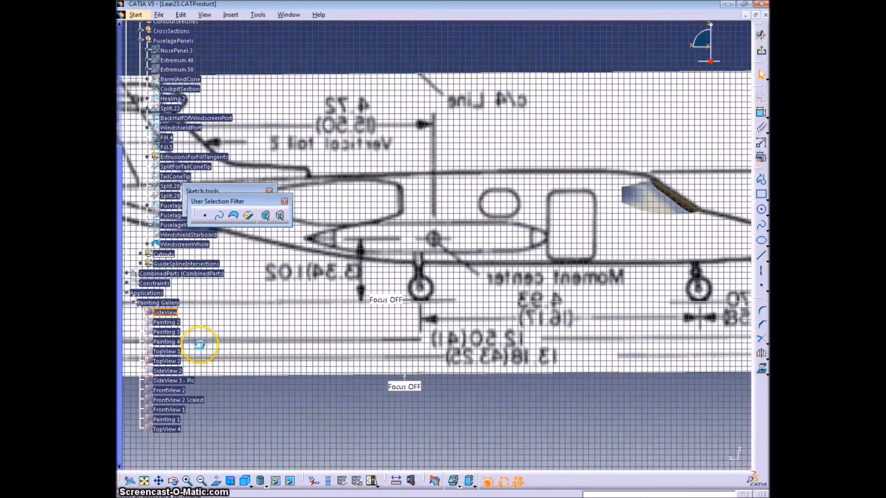
# Toggle Painting 1 on and off to compare its window location with the SideView picture.
pyautogui.moveTo(489, 296); pyautogui.dragTo(401, 341, button='middle')
pyautogui.rightClick(164, 419)
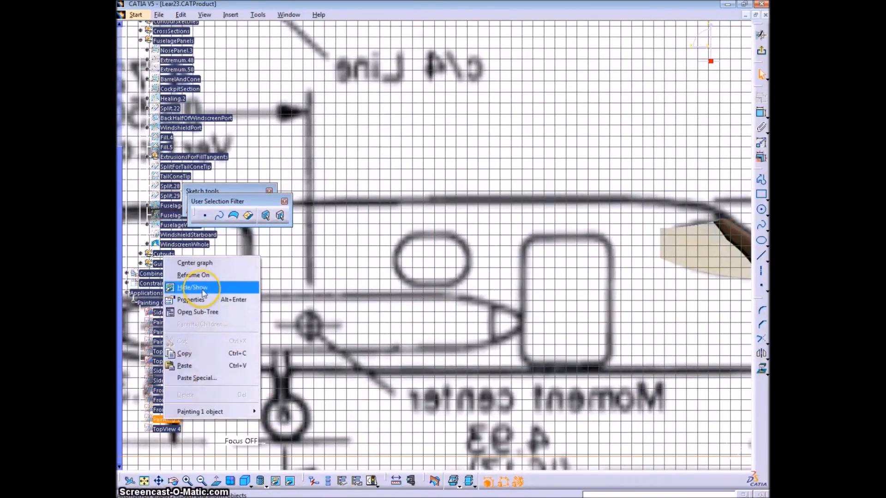
pyautogui.click(204, 290)
pyautogui.rightClick(167, 419)
pyautogui.click(202, 285)
pyautogui.moveTo(458, 334); pyautogui.dragTo(418, 363, button='middle')
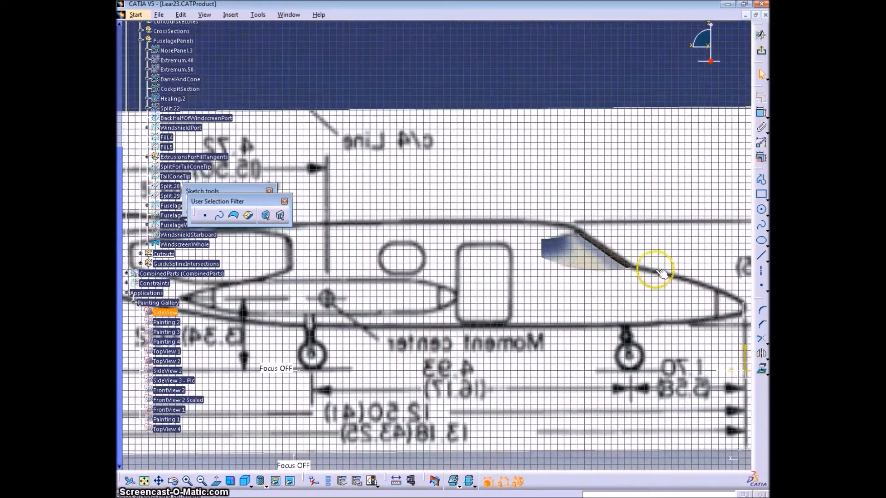
# Trace the aft cabin window with a closed Profile of two lines about 12 in long and two rounded end arcs.
pyautogui.click(763, 185)
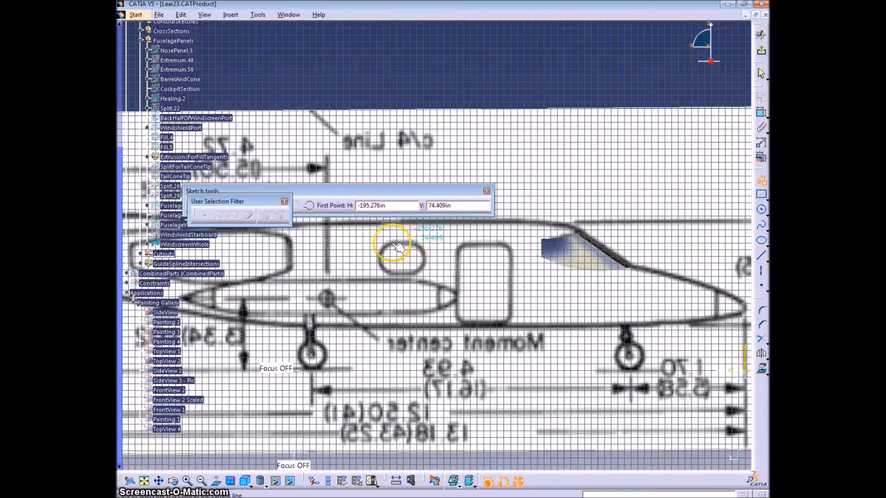
pyautogui.click(397, 247)
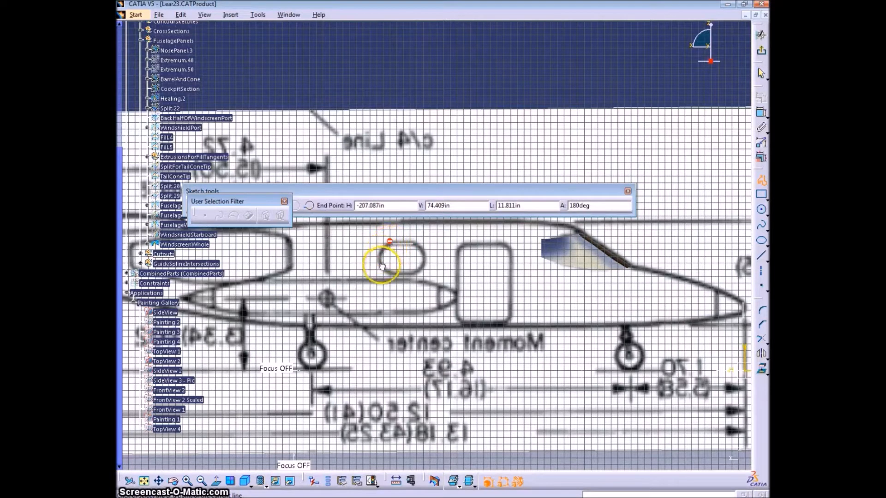
pyautogui.moveTo(383, 267); pyautogui.dragTo(391, 274)
pyautogui.click(390, 275)
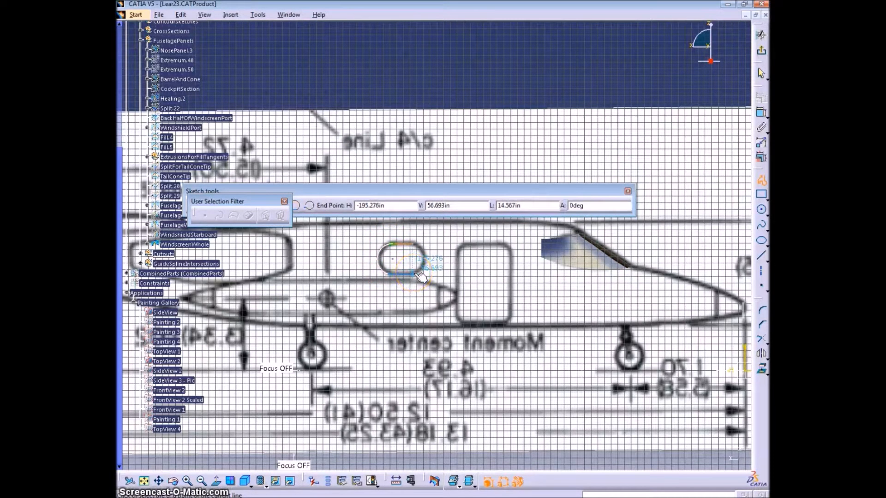
pyautogui.moveTo(420, 277); pyautogui.dragTo(437, 260)
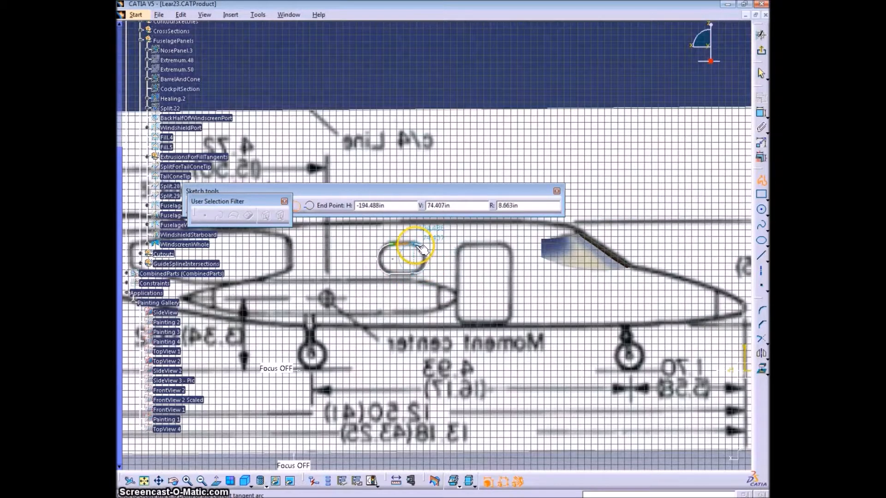
pyautogui.scroll(2, 419, 248)
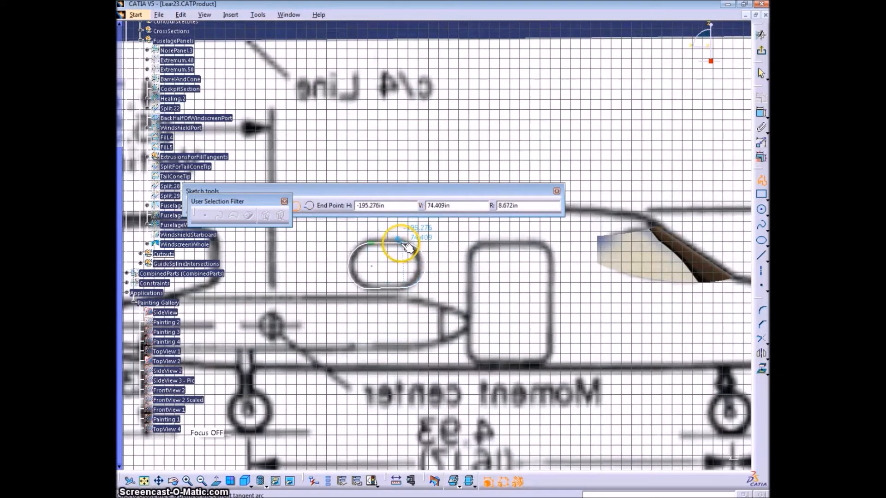
pyautogui.click(405, 244)
pyautogui.click(409, 244)
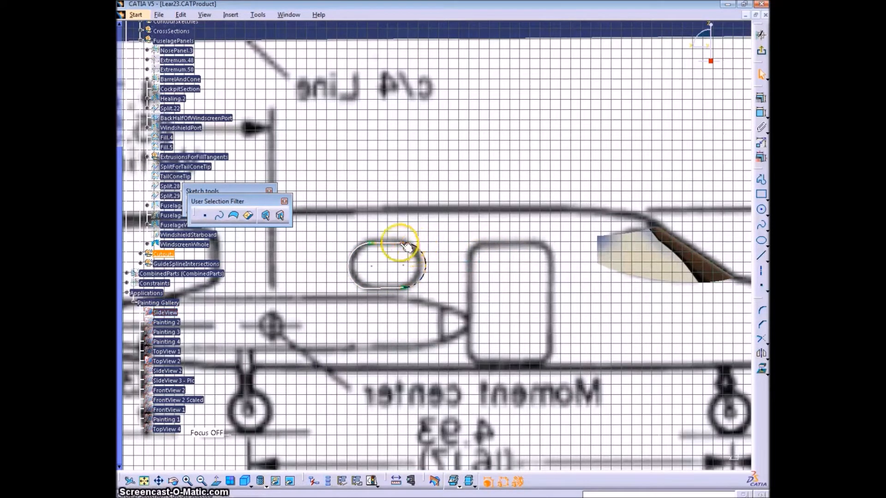
# Make the aft window's end arcs tangent to its straight edges.
pyautogui.click(761, 113)
pyautogui.rightClick(436, 223)
pyautogui.click(469, 316)
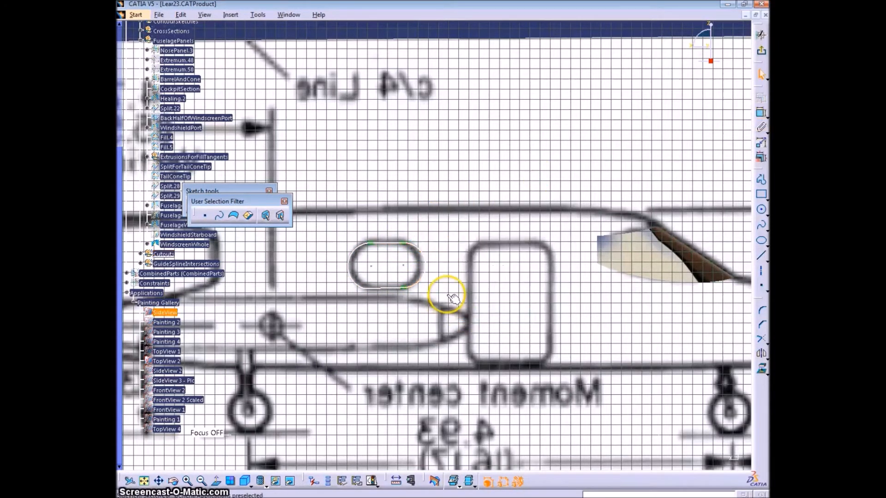
pyautogui.click(761, 113)
pyautogui.rightClick(459, 251)
pyautogui.click(488, 351)
# Move the aft window's top edge onto the window outline in the reference picture.
pyautogui.moveTo(439, 325); pyautogui.dragTo(469, 312, button='middle')
pyautogui.keyDown('ctrl'); pyautogui.moveTo(469, 312); pyautogui.dragTo(473, 262, button='middle'); pyautogui.keyUp('ctrl')
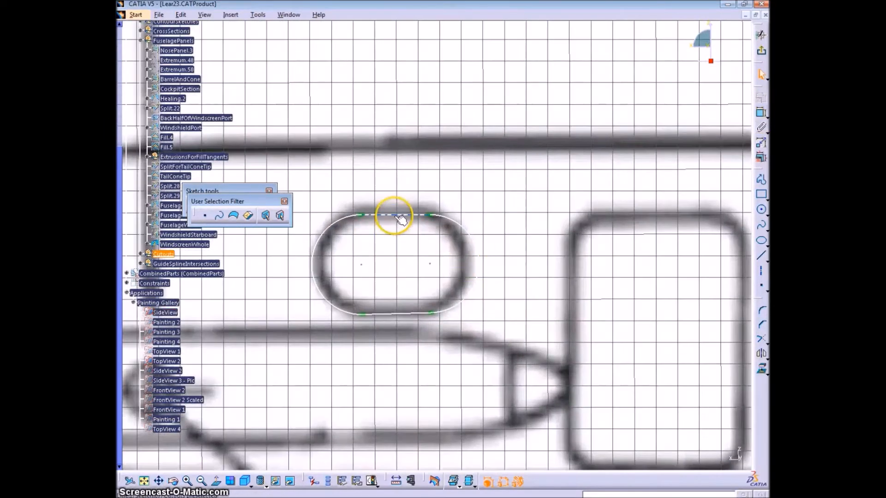
pyautogui.moveTo(400, 212); pyautogui.dragTo(403, 208)
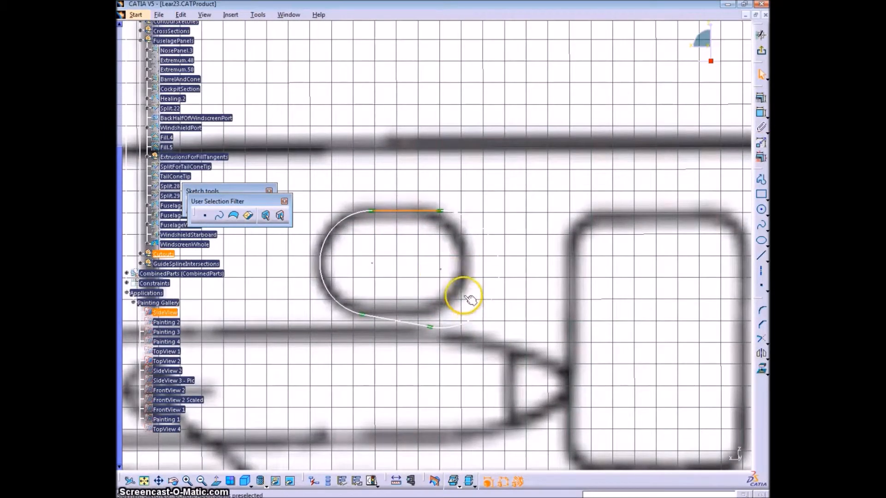
# Dimension both end arcs of the aft window and set the left radius equal to the right one by formula.
pyautogui.click(498, 280)
pyautogui.click(453, 251)
pyautogui.click(322, 247)
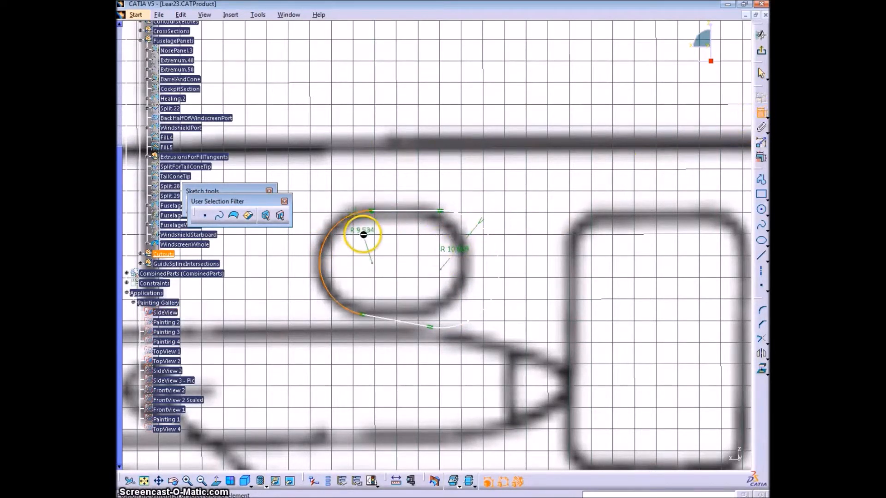
pyautogui.doubleClick(367, 232)
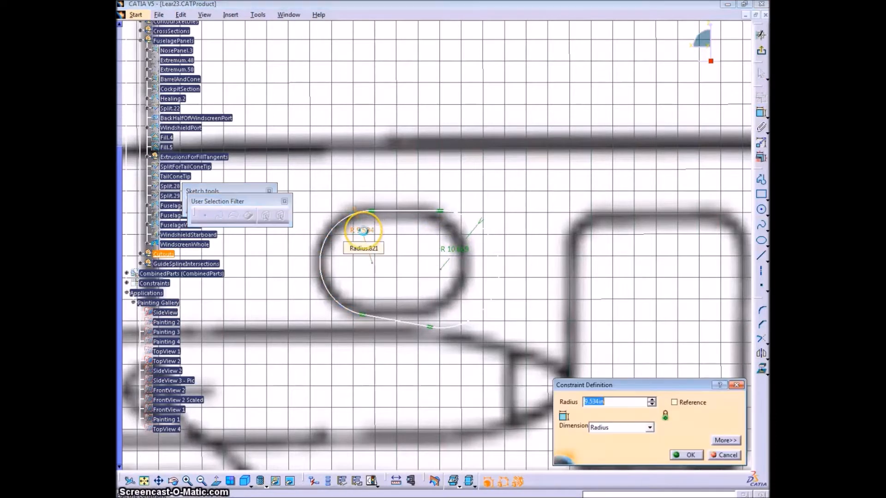
pyautogui.click(451, 249)
pyautogui.click(687, 455)
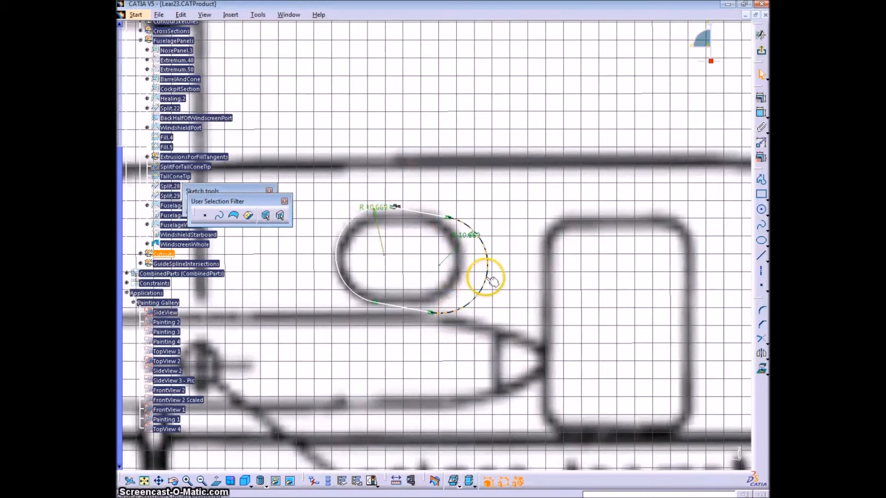
# Reposition the aft window's end arcs and outline to fit the window in the reference picture.
pyautogui.moveTo(468, 274); pyautogui.dragTo(459, 277)
pyautogui.moveTo(336, 245); pyautogui.dragTo(343, 277)
pyautogui.moveTo(406, 284)
pyautogui.mouseDown(button='middle')
pyautogui.moveTo(421, 248)
pyautogui.moveTo(406, 293)
pyautogui.moveTo(427, 306)
pyautogui.moveTo(418, 300)
pyautogui.mouseUp(button='middle')
pyautogui.moveTo(417, 300)
pyautogui.mouseDown()
pyautogui.moveTo(443, 247)
pyautogui.moveTo(387, 277)
pyautogui.mouseUp()
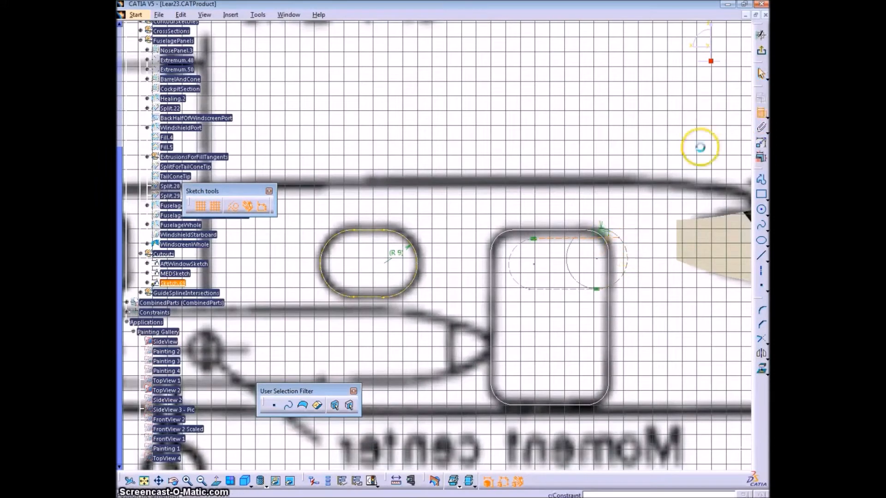
# Make the door window's right end arc tangent to its top edge and set the arc's radius to 9 in.
pyautogui.rightClick(573, 201)
pyautogui.click(616, 284)
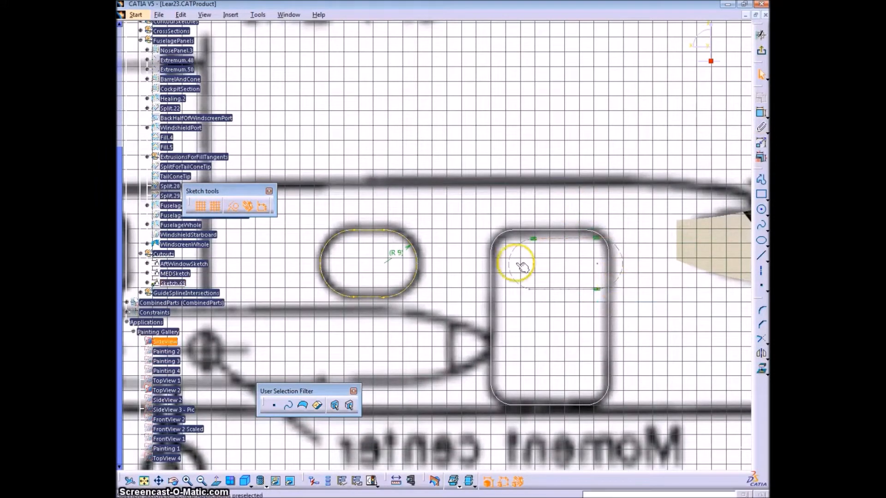
pyautogui.click(757, 113)
pyautogui.click(605, 255)
pyautogui.doubleClick(633, 248)
pyautogui.write('9')
pyautogui.press('Return')
pyautogui.click(689, 455)
# Dimension the door window's left end arc and set its radius equal to the right arc's by formula.
pyautogui.click(496, 264)
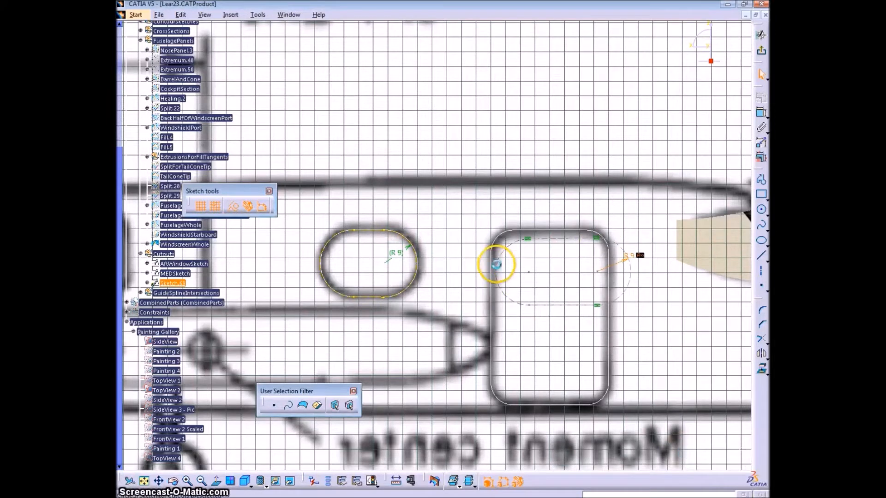
pyautogui.doubleClick(517, 255)
pyautogui.write('=')
pyautogui.click(634, 256)
pyautogui.click(689, 455)
# Convert the door window's construction outline to standard geometry.
pyautogui.keyDown('ctrl'); pyautogui.moveTo(597, 348); pyautogui.dragTo(590, 309, button='middle'); pyautogui.keyUp('ctrl')
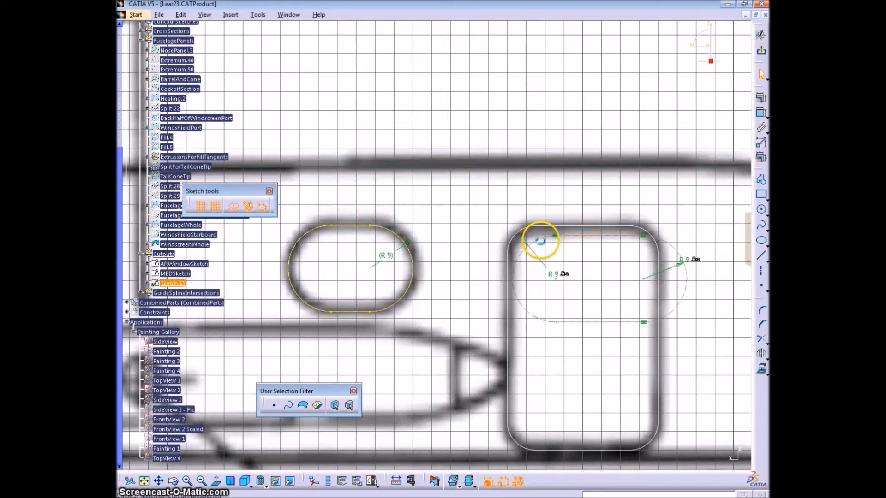
pyautogui.click(232, 207)
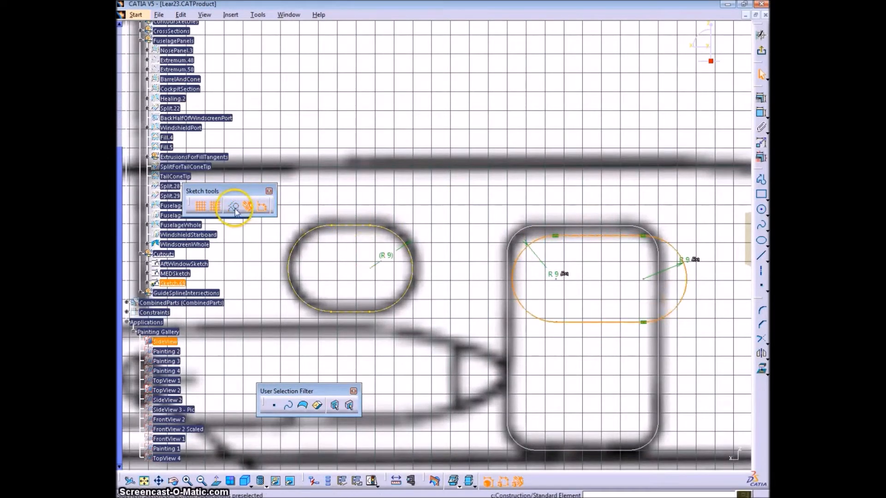
pyautogui.click(586, 384)
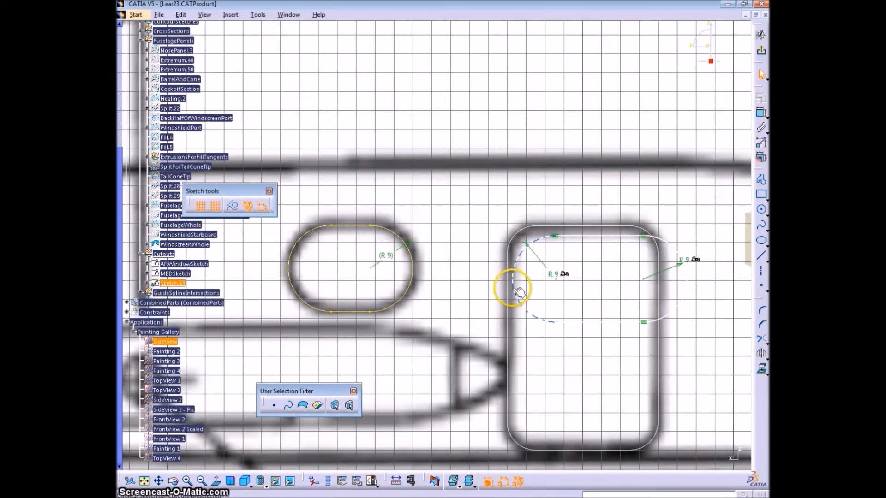
# Dimension the length of the door window's top edge.
pyautogui.click(761, 114)
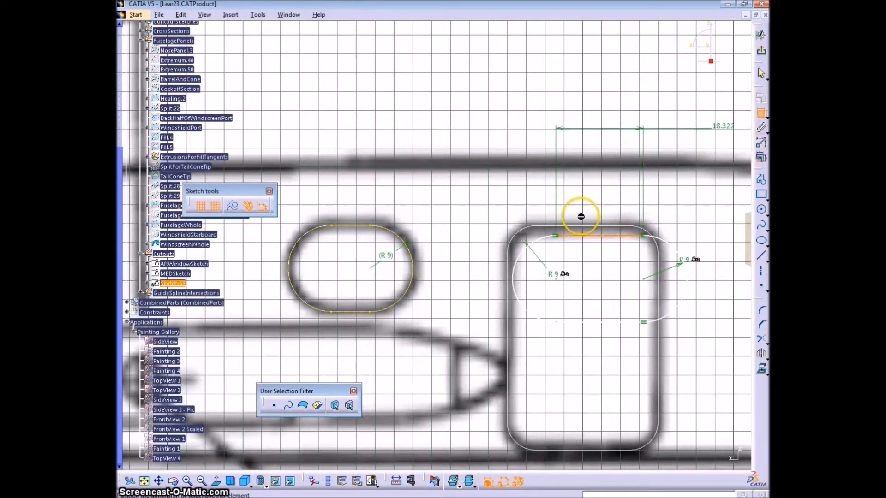
pyautogui.click(594, 216)
pyautogui.doubleClick(595, 215)
pyautogui.click(715, 457)
# Add a reference length dimension to the aft window's top edge.
pyautogui.click(351, 225)
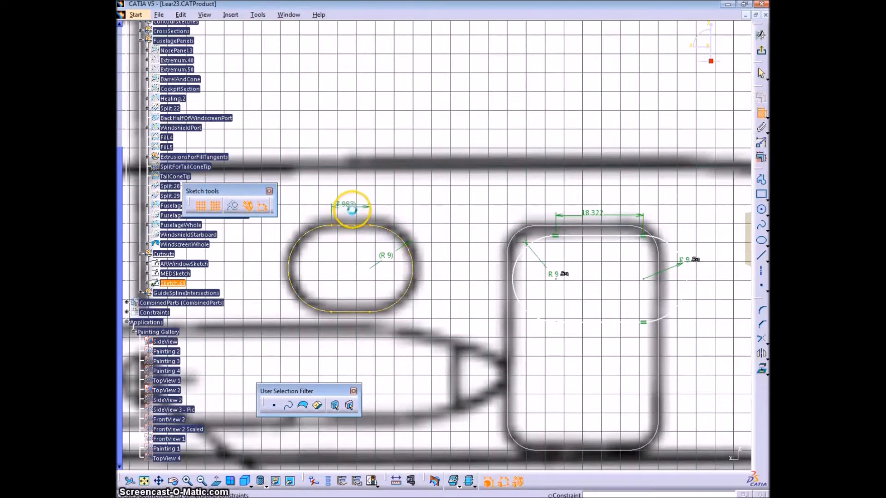
pyautogui.click(367, 195)
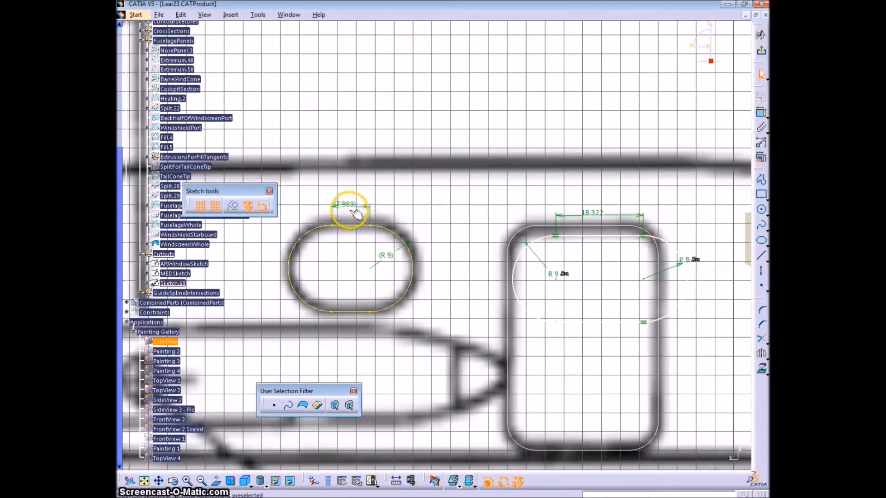
pyautogui.doubleClick(353, 210)
pyautogui.click(723, 455)
# Set the door window's top-edge length equal to the aft window's top-edge dimension by formula.
pyautogui.doubleClick(595, 215)
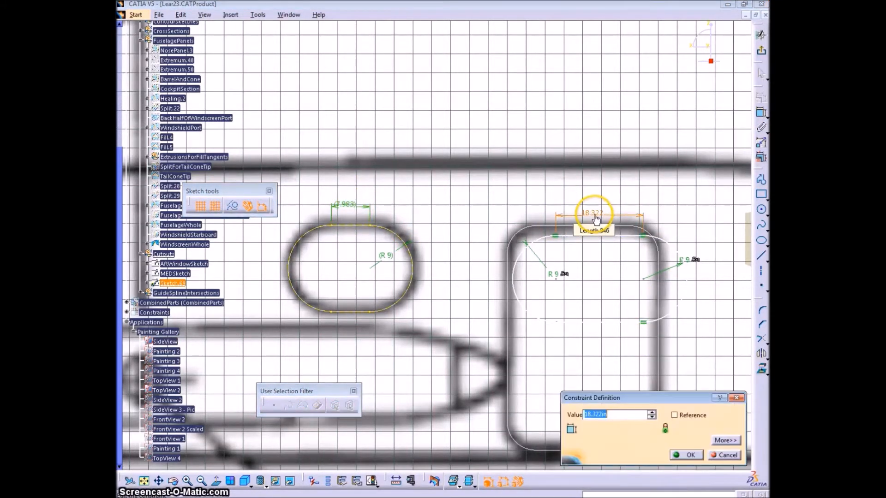
pyautogui.click(364, 204)
pyautogui.click(687, 455)
# Make the door window's bottom edge tangent to its left end arc.
pyautogui.click(584, 322)
pyautogui.keyDown('ctrl'); pyautogui.click(540, 319); pyautogui.keyUp('ctrl')
pyautogui.click(760, 113)
pyautogui.rightClick(706, 263)
pyautogui.click(706, 358)
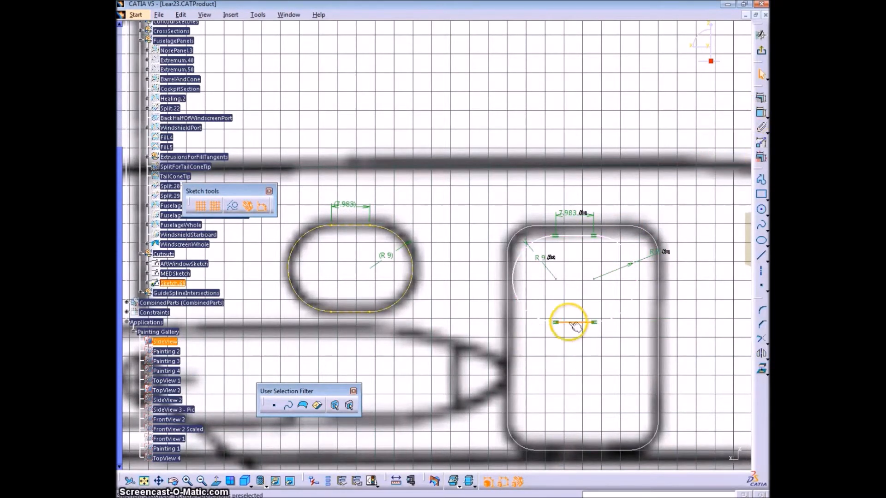
# Leave the door window sketch and open AftWindowSketch for editing.
pyautogui.doubleClick(356, 225)
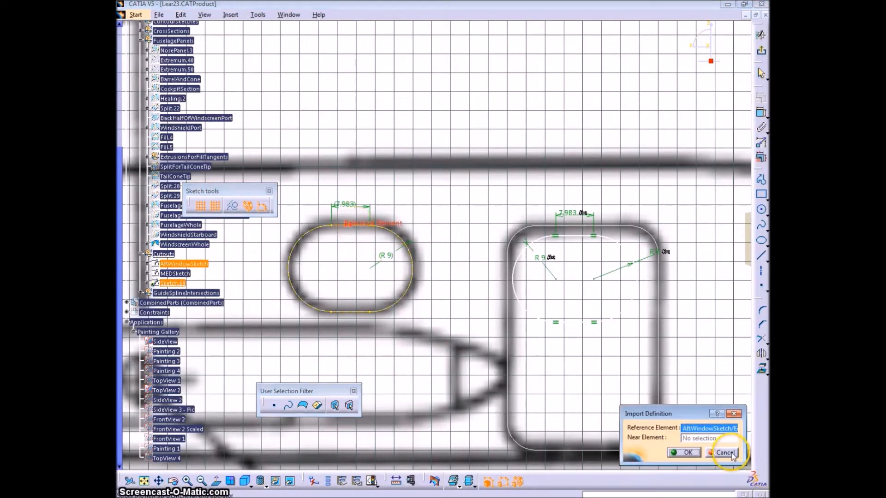
pyautogui.click(730, 452)
pyautogui.click(761, 52)
pyautogui.doubleClick(354, 226)
# Dimension the aft window's top edge and set its length to 8 in.
pyautogui.click(355, 227)
pyautogui.click(760, 113)
pyautogui.click(354, 208)
pyautogui.doubleClick(353, 206)
pyautogui.write('8')
pyautogui.press('Return')
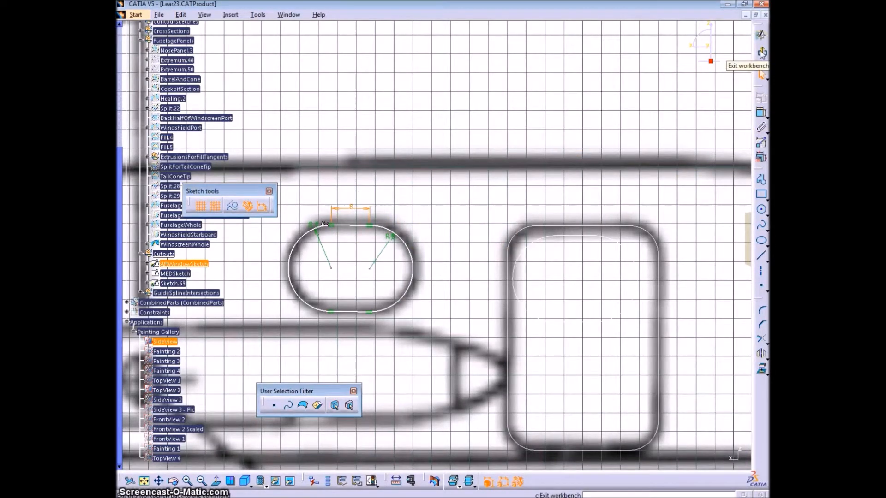
# Apply a horizontal constraint to the aft window's top edge in AftWindowSketch.
pyautogui.click(450, 225)
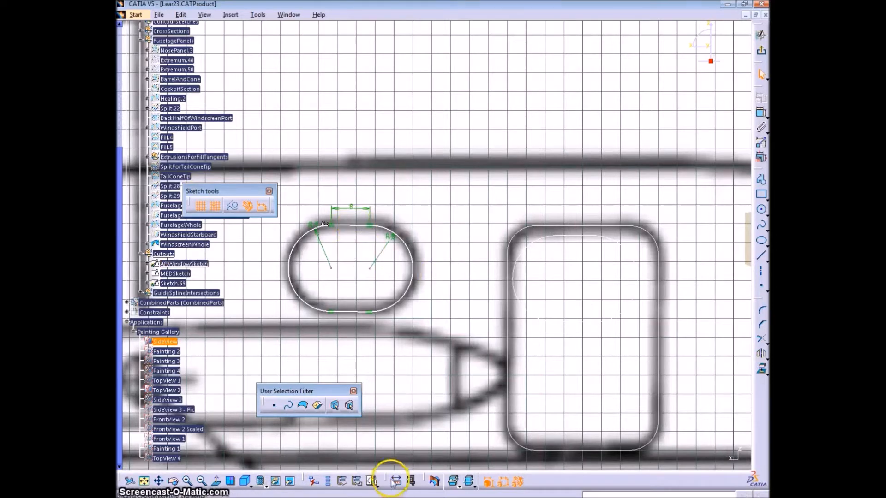
pyautogui.moveTo(448, 362)
pyautogui.mouseDown(button='middle')
pyautogui.moveTo(519, 335)
pyautogui.moveTo(532, 374)
pyautogui.mouseUp(button='middle')
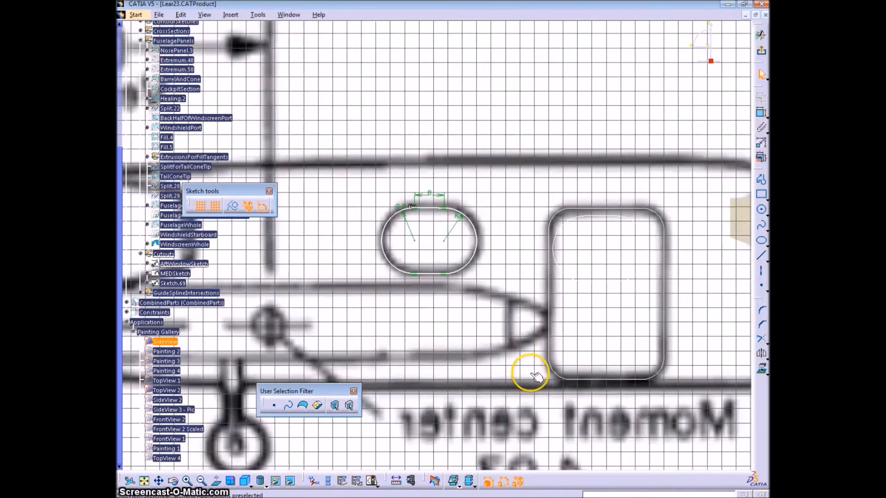
pyautogui.click(445, 241)
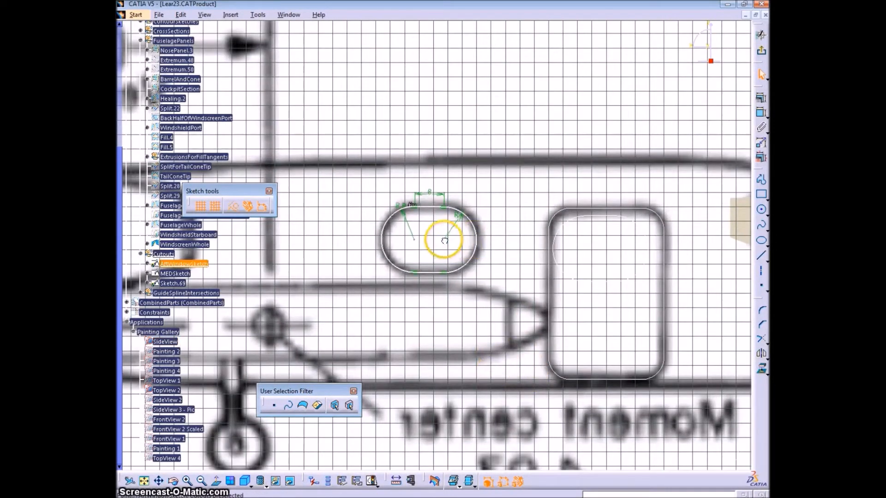
pyautogui.click(430, 208)
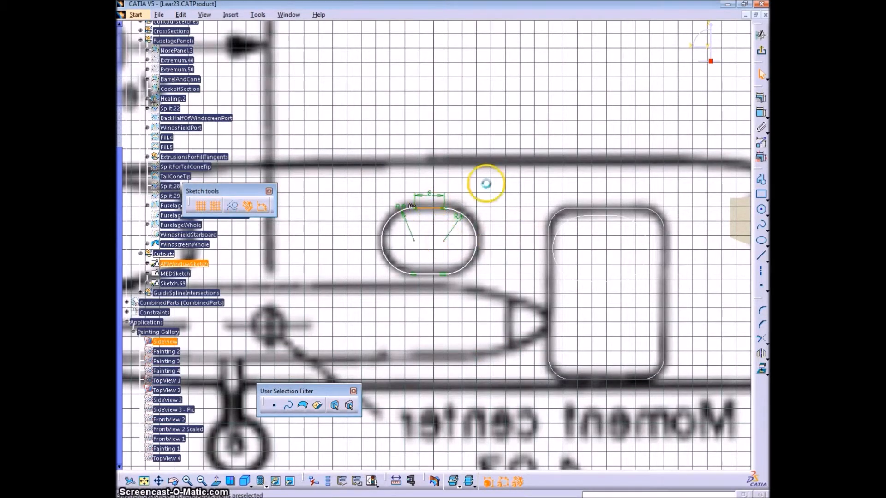
pyautogui.click(761, 113)
pyautogui.rightClick(496, 181)
pyautogui.click(519, 287)
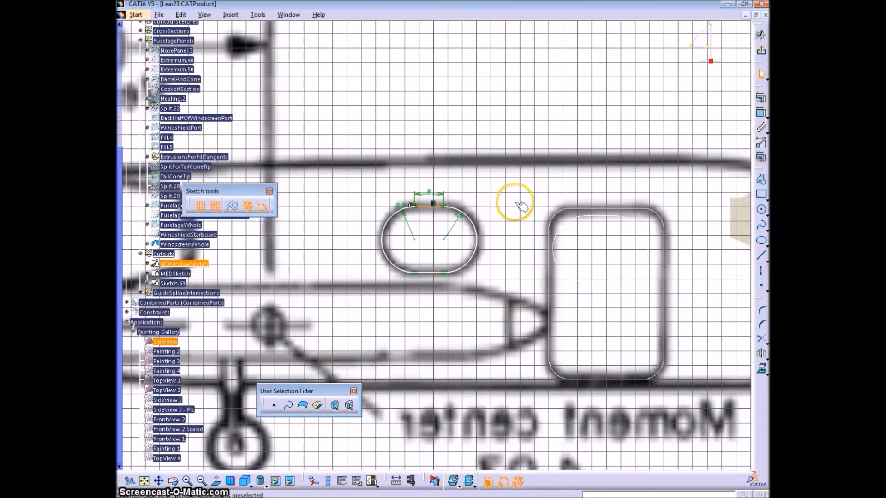
# Leave AftWindowSketch, open the door window sketch, and make that window's top edge horizontal.
pyautogui.click(762, 50)
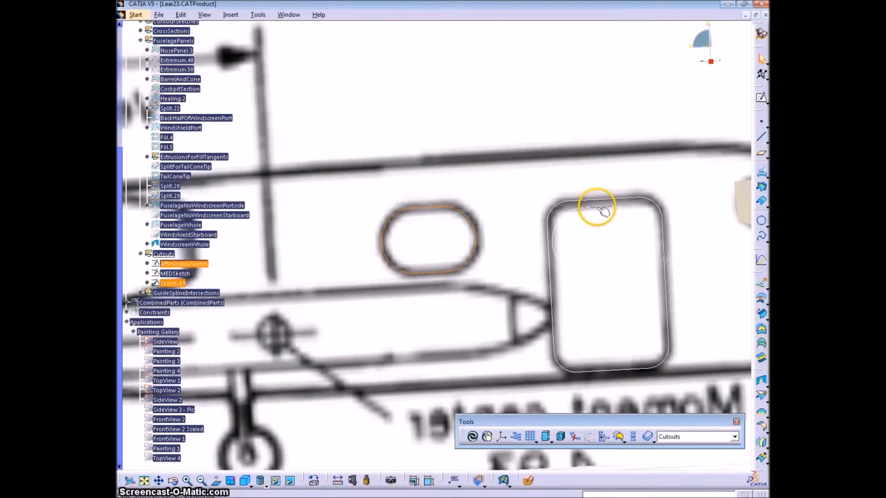
pyautogui.doubleClick(595, 204)
pyautogui.click(761, 112)
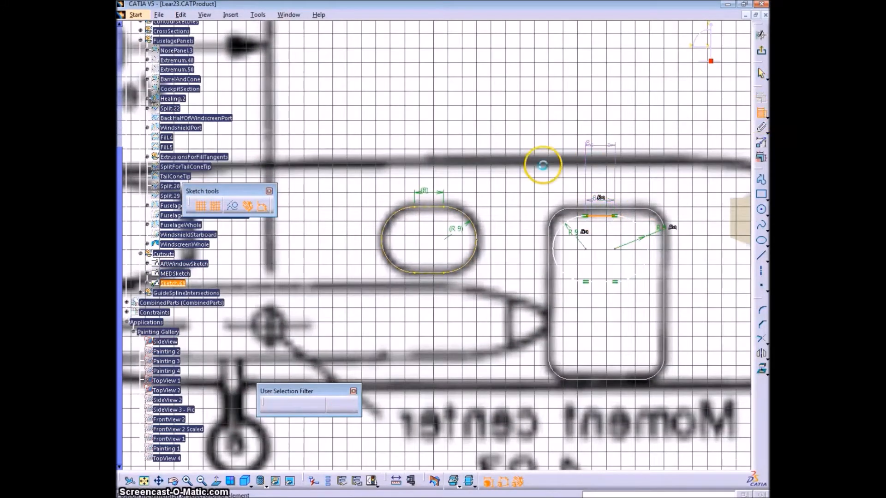
pyautogui.rightClick(601, 168)
pyautogui.click(628, 277)
pyautogui.click(621, 181)
pyautogui.click(595, 216)
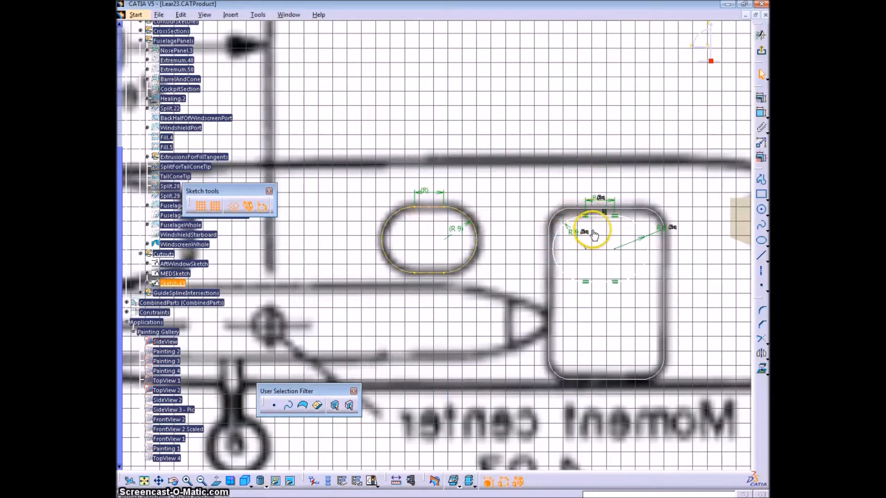
# Project the door outline's two side edges into the door window sketch and draw a construction line across the door between them.
pyautogui.click(549, 270)
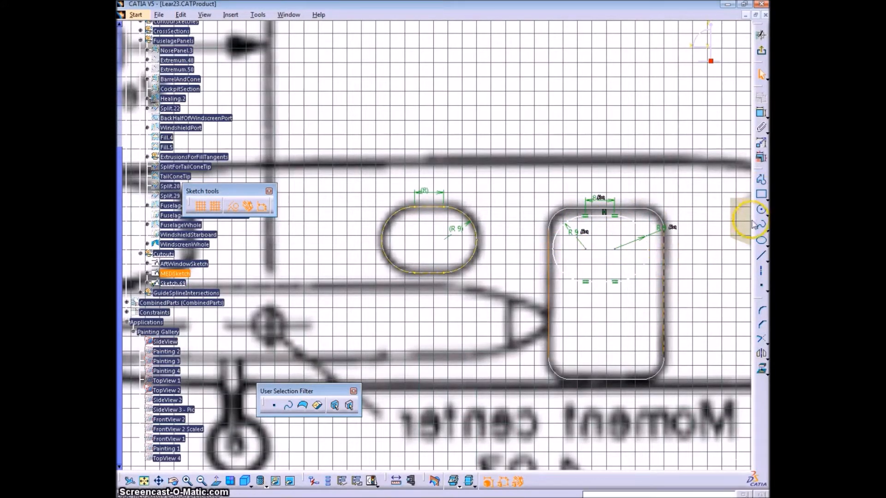
pyautogui.click(761, 370)
pyautogui.click(233, 206)
pyautogui.click(762, 258)
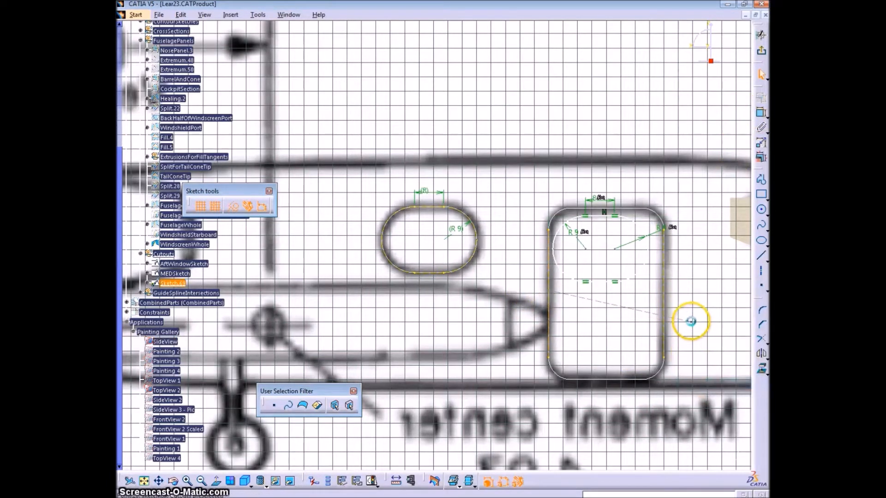
# Make the construction line horizontal with its ends coincident to the projected door sides, and move it above the door window.
pyautogui.click(762, 117)
pyautogui.rightClick(697, 287)
pyautogui.click(717, 394)
pyautogui.click(622, 311)
pyautogui.click(760, 116)
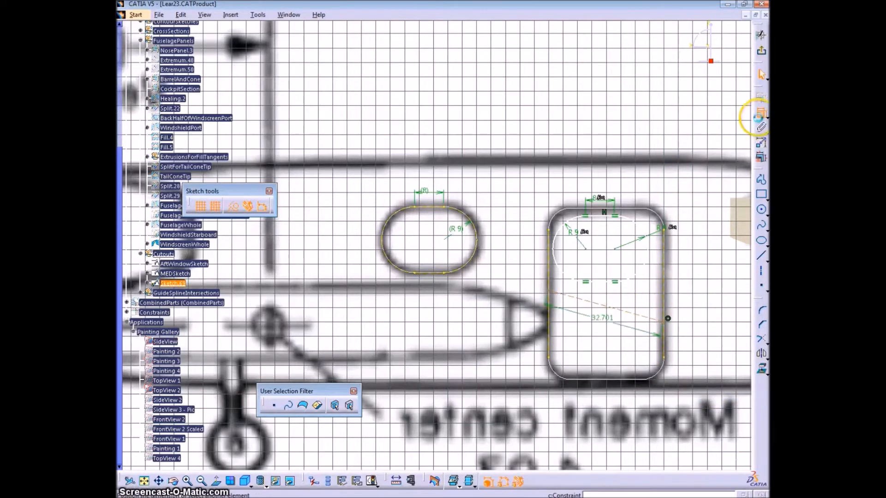
pyautogui.rightClick(696, 277)
pyautogui.click(691, 384)
pyautogui.moveTo(621, 294); pyautogui.dragTo(623, 217)
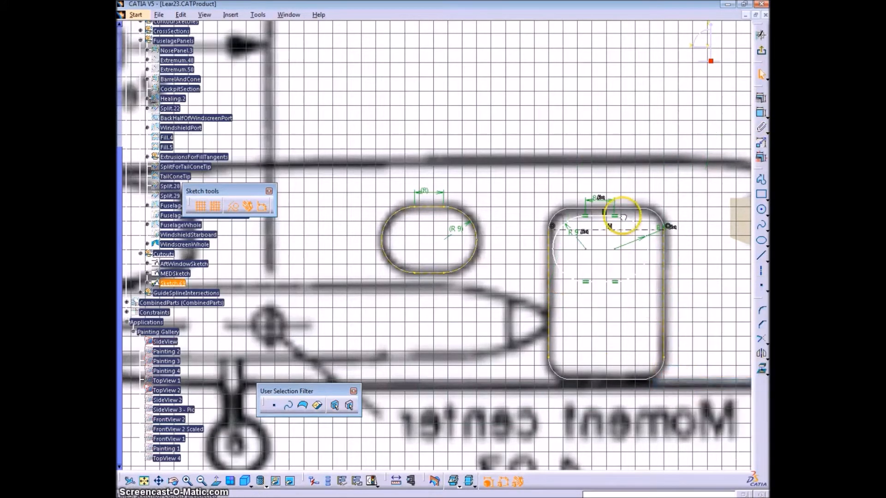
pyautogui.moveTo(623, 183); pyautogui.dragTo(623, 187)
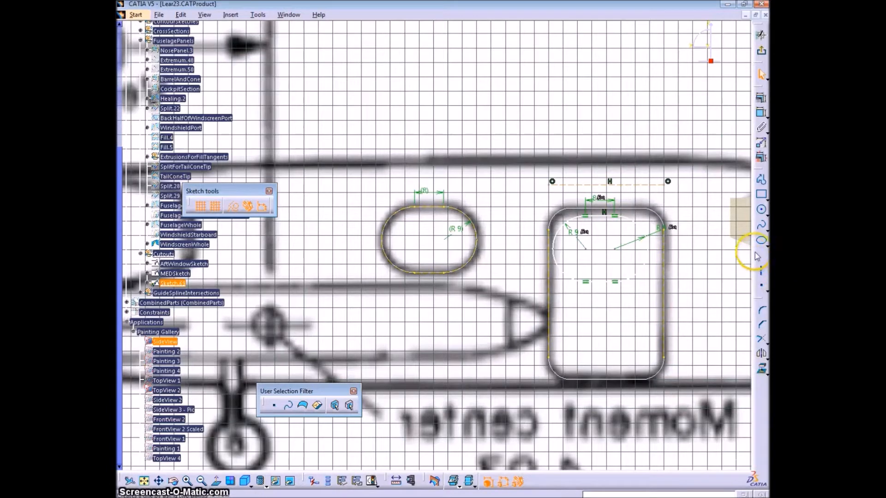
# Center the door window between the door's sides by adding a reference point and constraining the window's top edge to the construction line.
pyautogui.click(758, 286)
pyautogui.rightClick(600, 216)
pyautogui.click(629, 279)
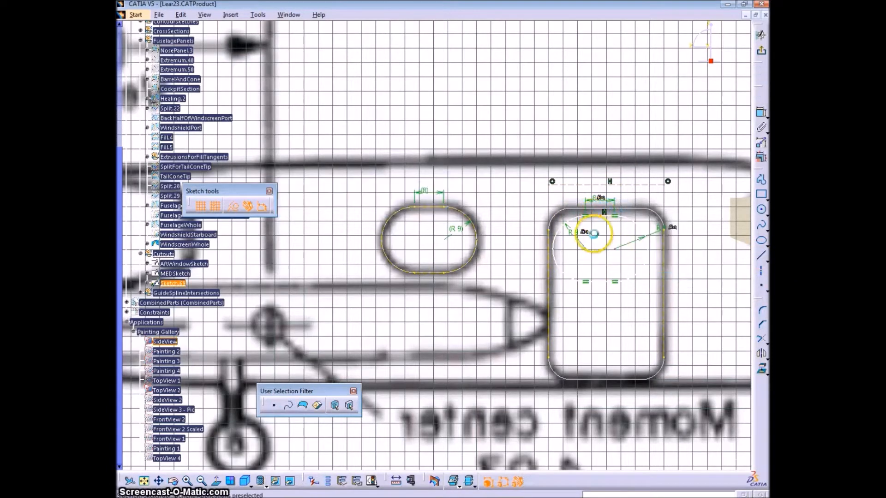
pyautogui.click(760, 286)
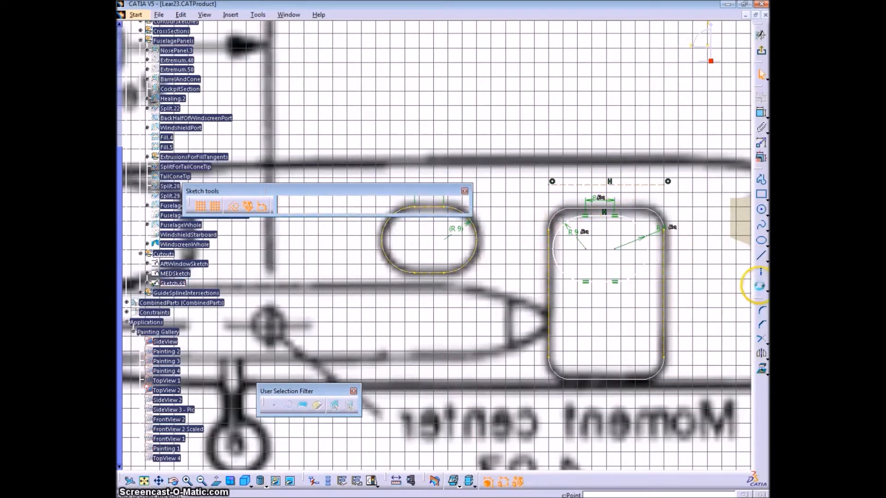
pyautogui.click(621, 175)
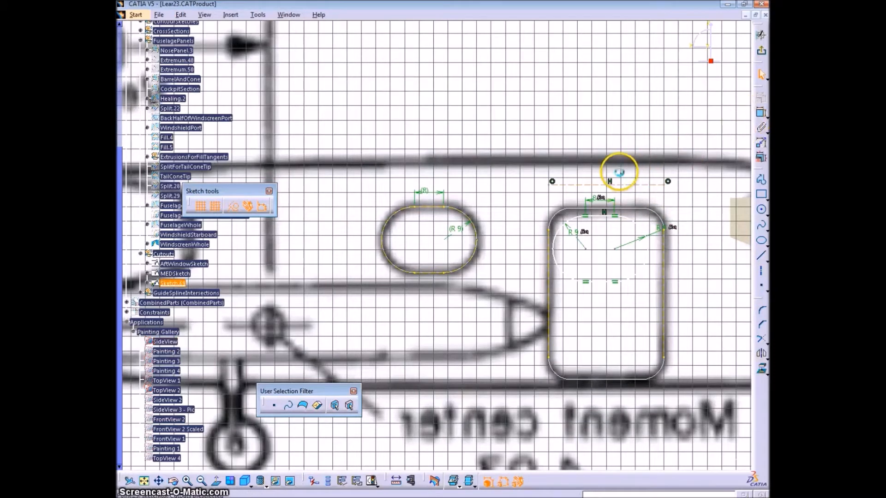
pyautogui.click(685, 192)
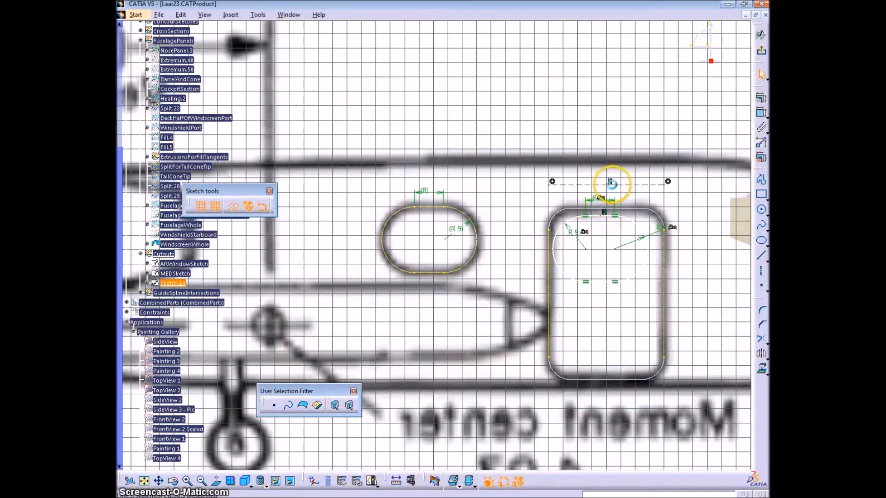
pyautogui.click(761, 113)
pyautogui.rightClick(715, 151)
pyautogui.click(705, 247)
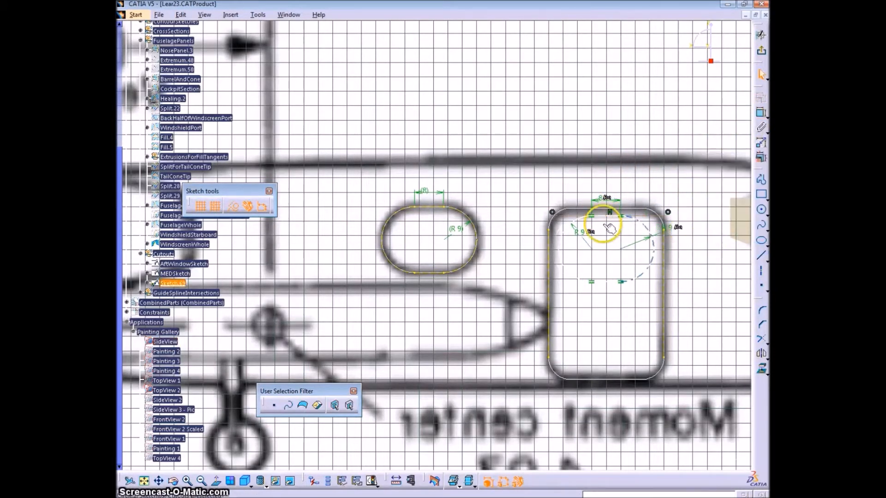
# Move the door window up and constrain its top construction line to be level with the aft window's top edge.
pyautogui.moveTo(643, 216); pyautogui.dragTo(642, 209)
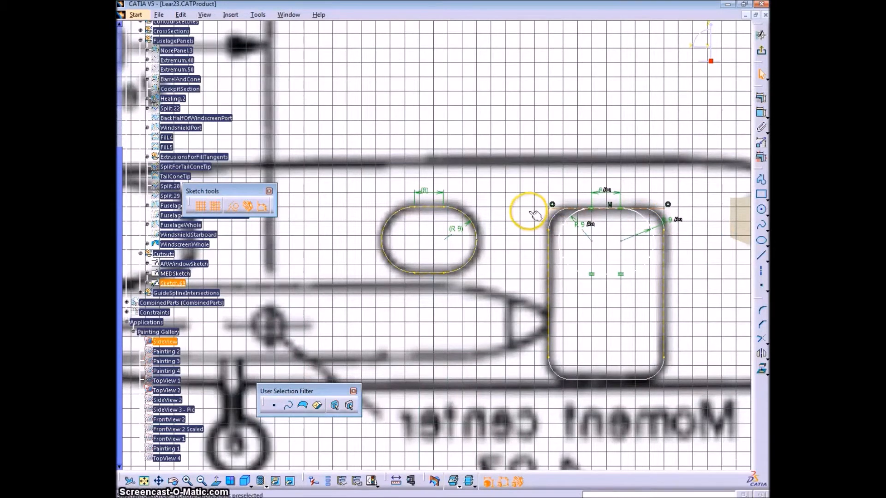
pyautogui.moveTo(548, 208); pyautogui.dragTo(548, 205)
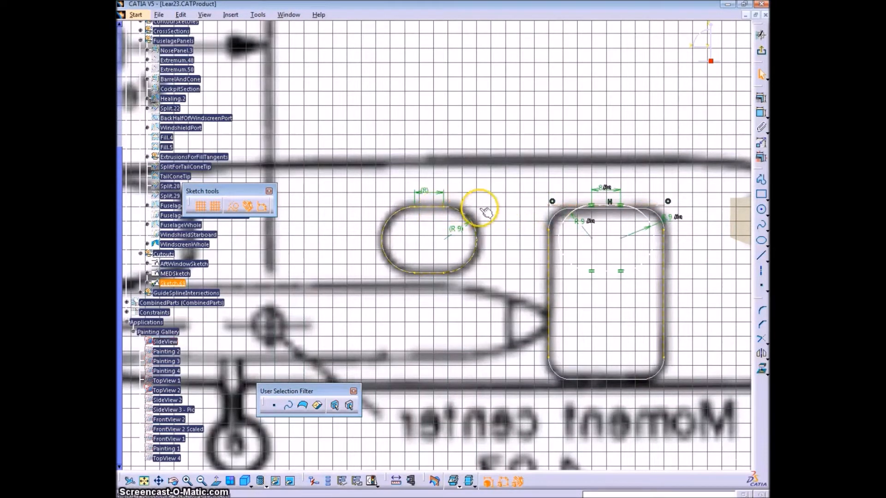
pyautogui.click(761, 113)
pyautogui.rightClick(499, 198)
pyautogui.click(528, 304)
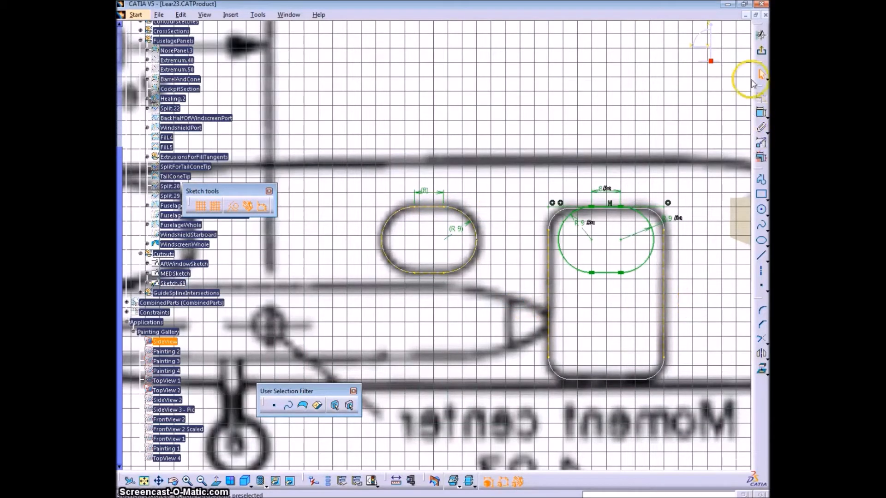
# Leave the door window sketch and rename it FwdWindowSketch.
pyautogui.click(761, 51)
pyautogui.moveTo(654, 184)
pyautogui.mouseDown(button='middle')
pyautogui.moveTo(512, 196)
pyautogui.moveTo(507, 234)
pyautogui.mouseUp(button='middle')
pyautogui.hotkey('alt', 'Return')
pyautogui.write('Fwd')
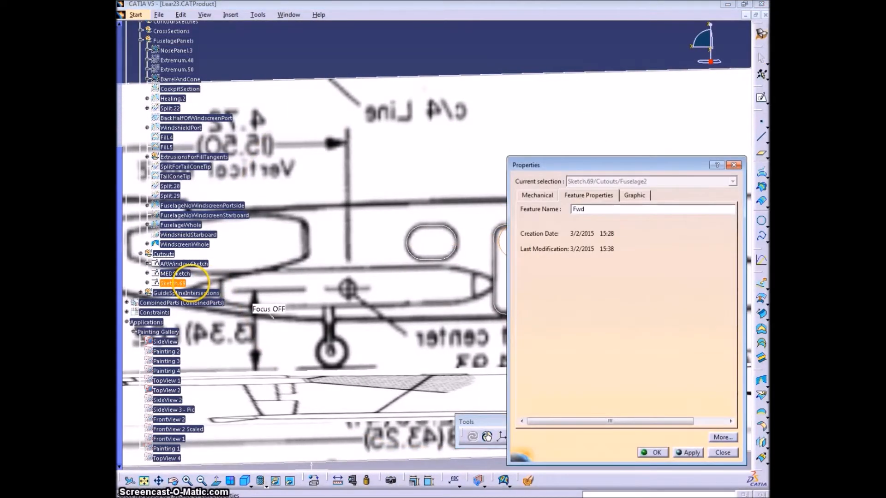
pyautogui.write('WindowSketch')
pyautogui.click(653, 453)
# Show the FuselageWhole surface together with the cutout sketches.
pyautogui.moveTo(425, 310)
pyautogui.mouseDown(button='middle')
pyautogui.moveTo(617, 362)
pyautogui.moveTo(647, 289)
pyautogui.moveTo(433, 270)
pyautogui.moveTo(506, 250)
pyautogui.mouseUp(button='middle')
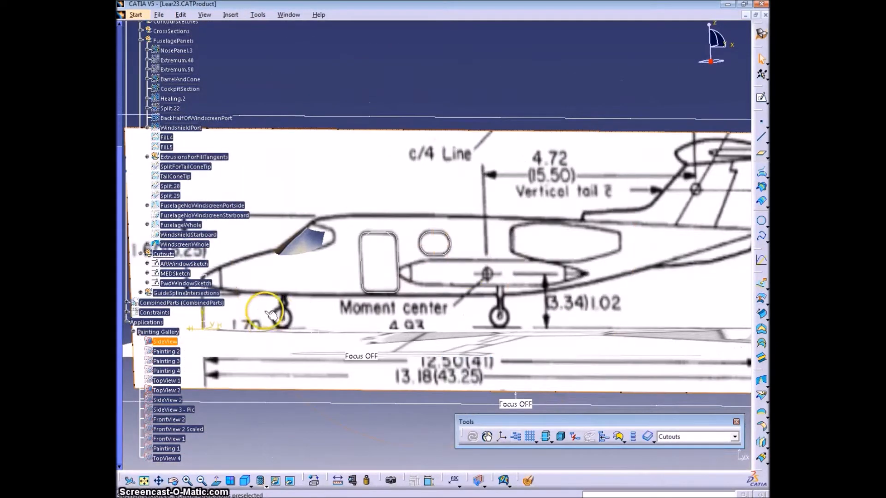
pyautogui.rightClick(180, 225)
pyautogui.click(231, 259)
pyautogui.moveTo(397, 255)
pyautogui.mouseDown(button='middle')
pyautogui.moveTo(402, 271)
pyautogui.moveTo(273, 317)
pyautogui.moveTo(451, 297)
pyautogui.moveTo(277, 247)
pyautogui.mouseUp(button='middle')
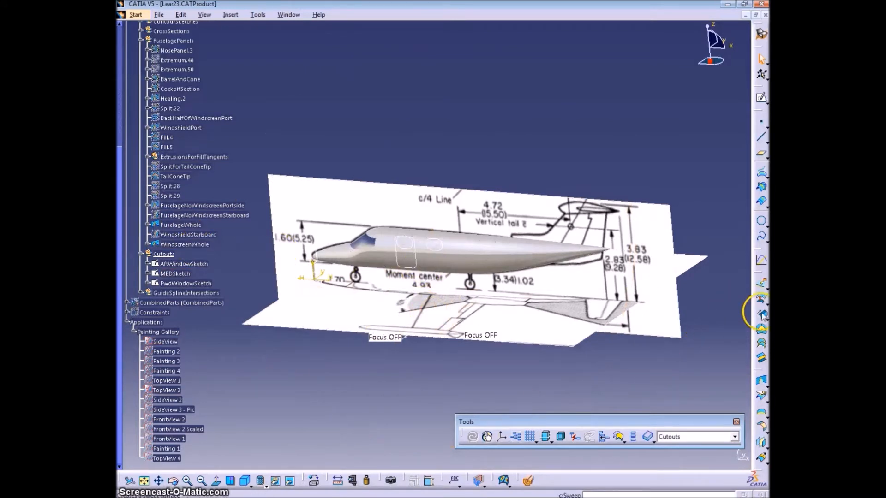
# Extrude MEDSketch as a surface with the direction reversed and the first limit set to 100 in.
pyautogui.click(763, 286)
pyautogui.click(420, 255)
pyautogui.click(663, 439)
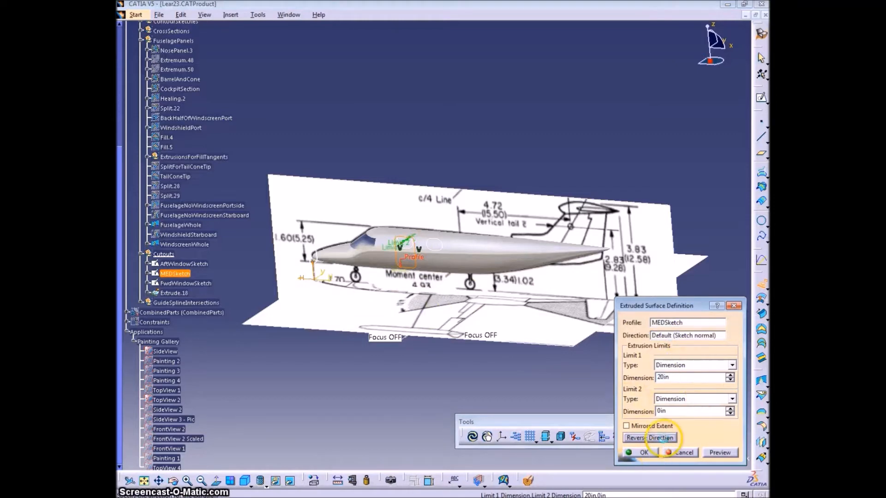
pyautogui.moveTo(674, 377); pyautogui.dragTo(626, 376)
pyautogui.write('00')
pyautogui.press('Tab')
pyautogui.moveTo(411, 318); pyautogui.dragTo(496, 278, button='middle')
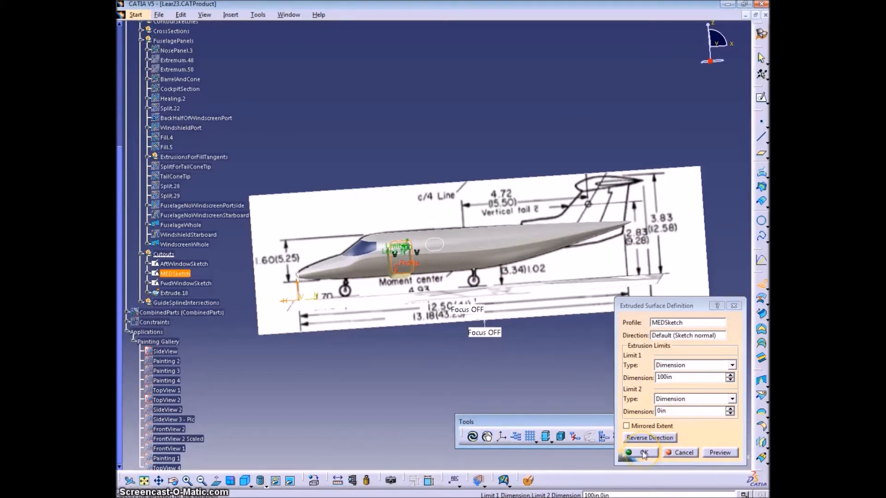
pyautogui.click(643, 453)
# Rename the door extrusion DoorKnife.
pyautogui.click(171, 294)
pyautogui.hotkey('alt', 'Return')
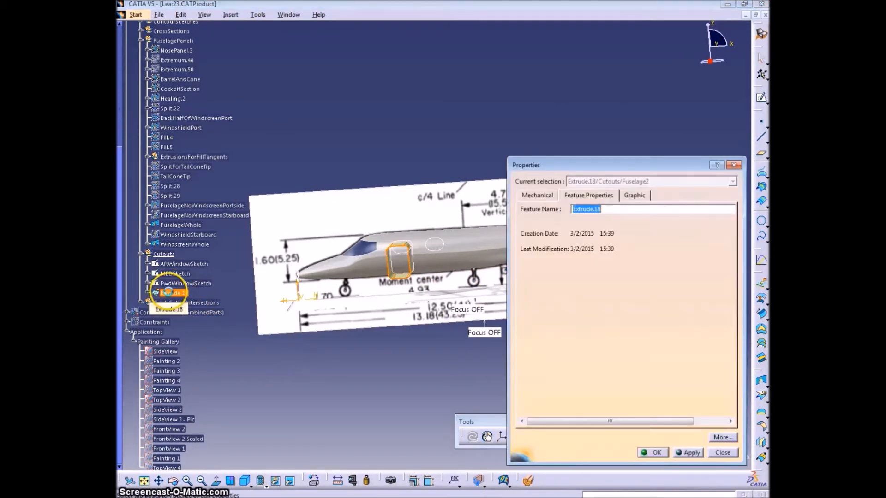
pyautogui.press('Return')
# Extrude AftWindowSketch 100 in as a surface toward the side opposite the door.
pyautogui.moveTo(437, 282); pyautogui.dragTo(411, 313, button='middle')
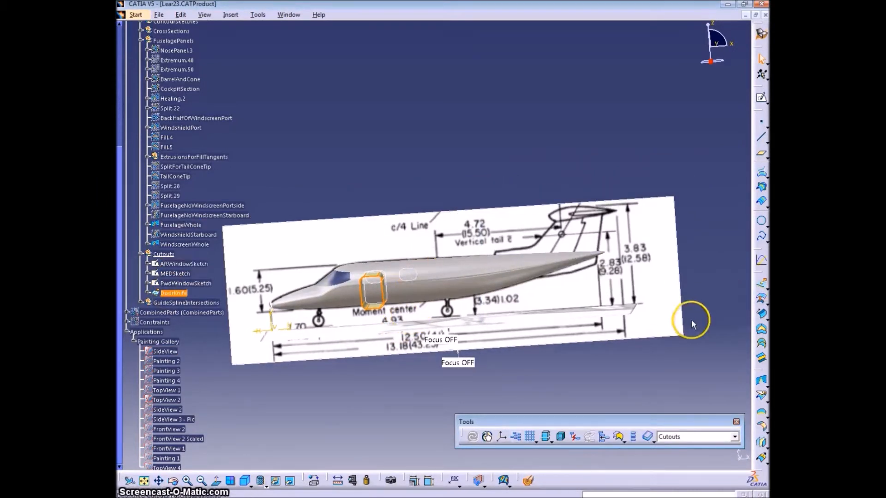
pyautogui.click(762, 282)
pyautogui.click(420, 274)
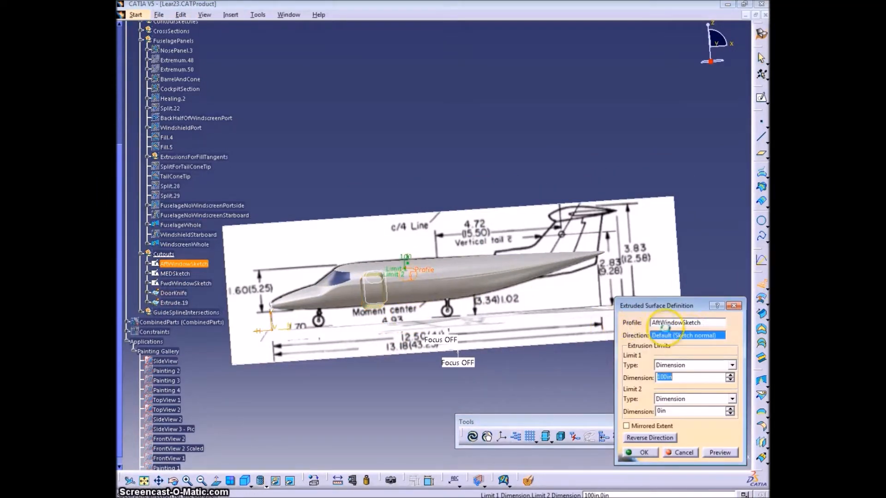
pyautogui.moveTo(518, 300); pyautogui.dragTo(402, 389, button='middle')
pyautogui.click(651, 453)
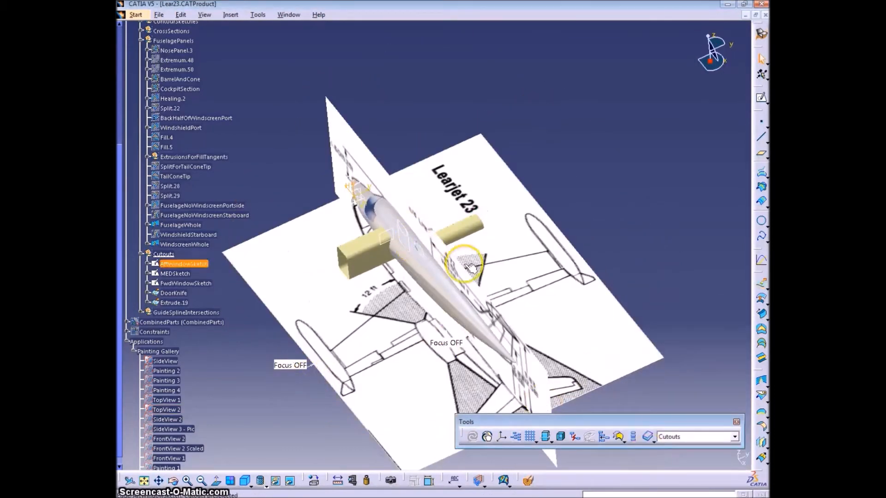
# Extrude AftWindowSketch another 100 in toward the door side, and extrude FwdWindowSketch 100 in toward the opposite side.
pyautogui.click(762, 282)
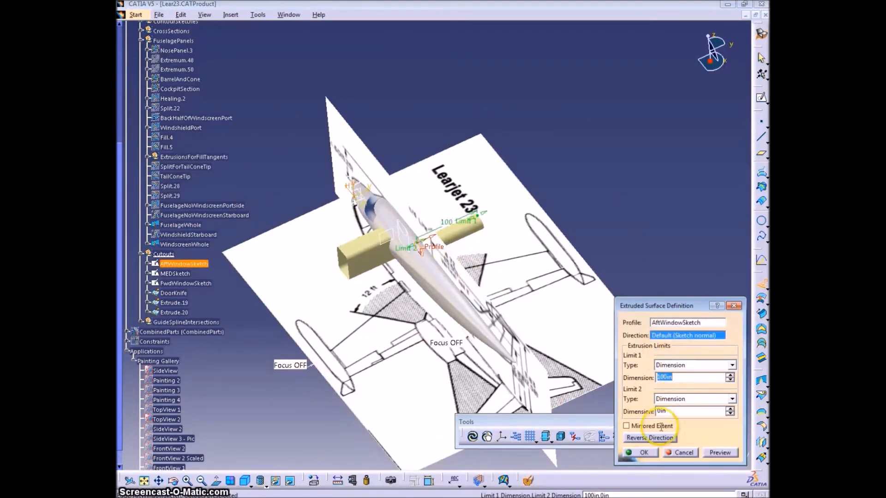
pyautogui.click(639, 453)
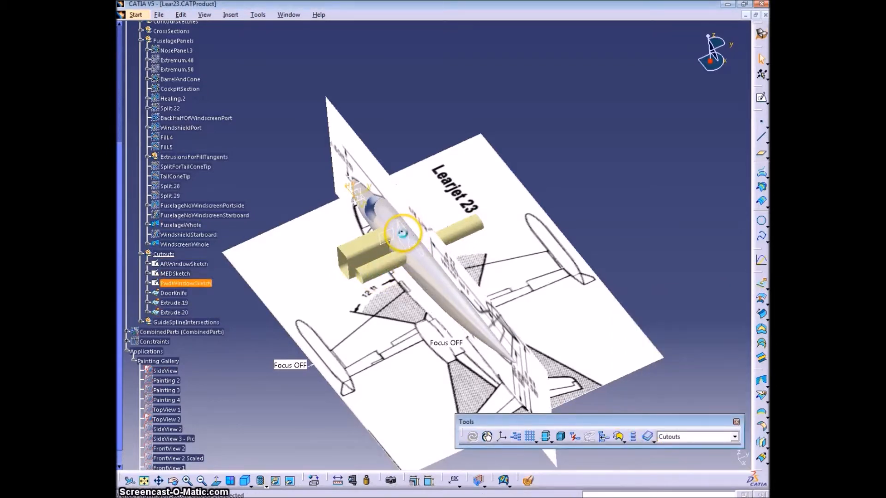
pyautogui.click(182, 283)
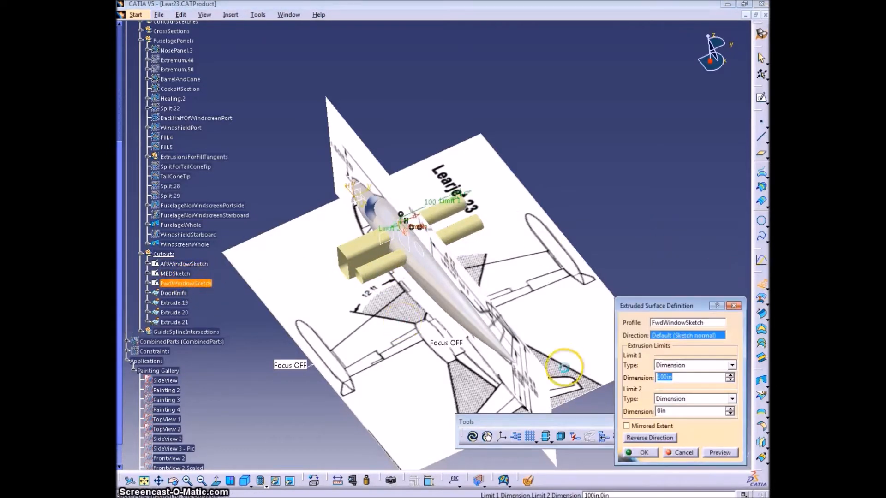
pyautogui.click(633, 452)
# Rename the aft window extrusion on the side opposite the door AftStarWindowKnife.
pyautogui.moveTo(365, 355); pyautogui.dragTo(518, 306, button='middle')
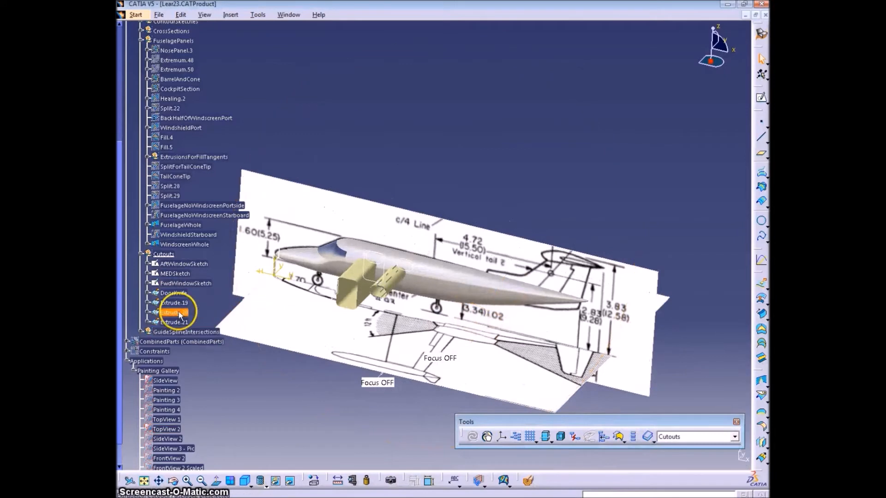
pyautogui.hotkey('alt', 'Return')
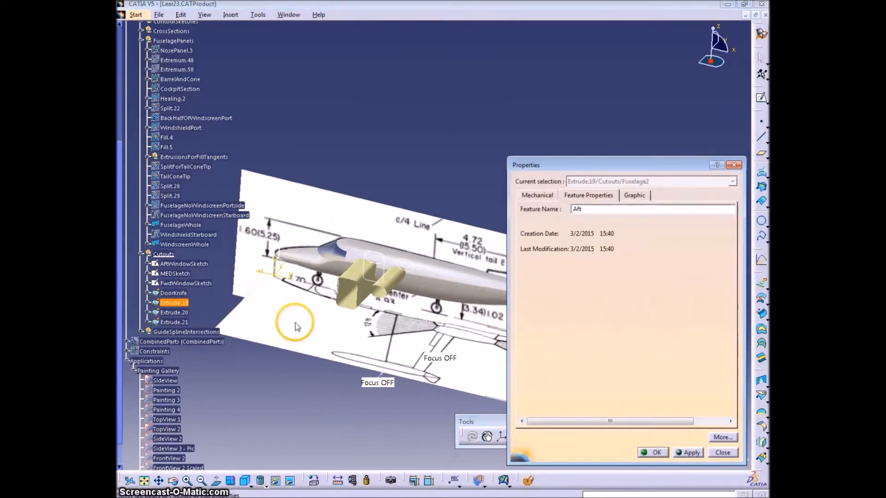
pyautogui.click(652, 452)
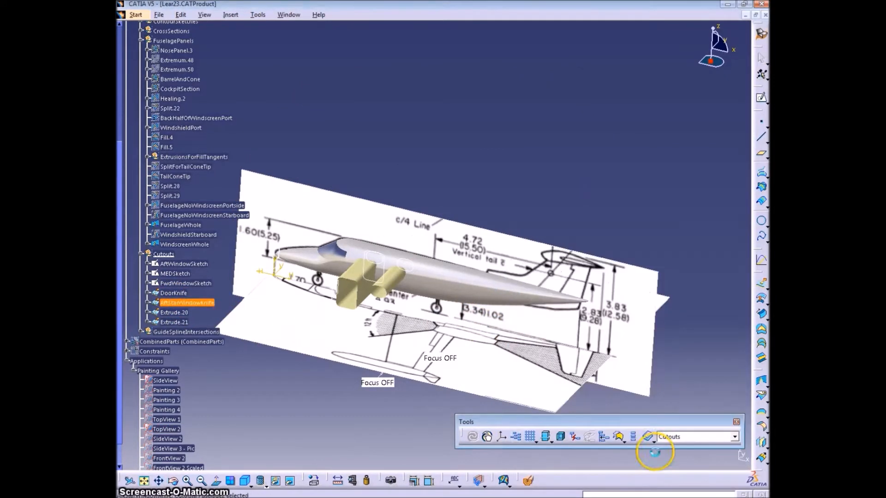
# Rename the aft window extrusion on the door side AftPortWindowKnife.
pyautogui.click(174, 312)
pyautogui.hotkey('alt', 'Return')
pyautogui.write('AftPortWindowKni')
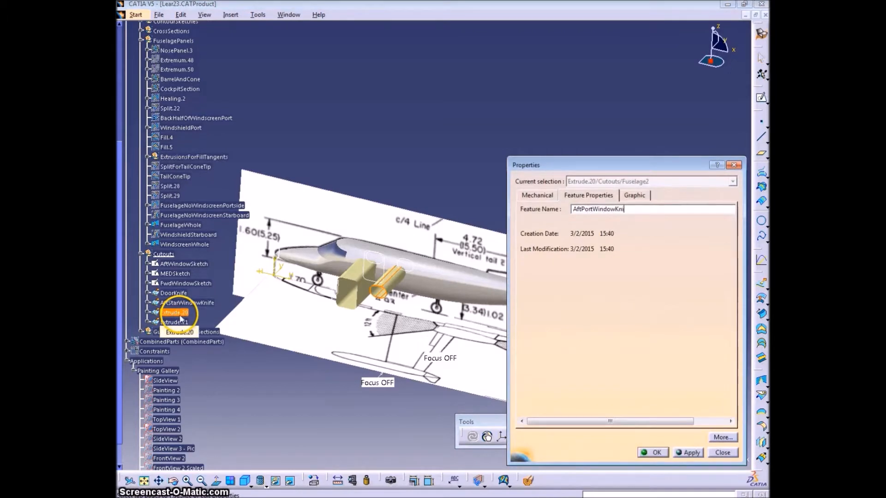
pyautogui.write('fe')
pyautogui.press('Return')
# Rename the forward window extrusion FwdStarWindowKnife.
pyautogui.click(178, 322)
pyautogui.hotkey('alt', 'Return')
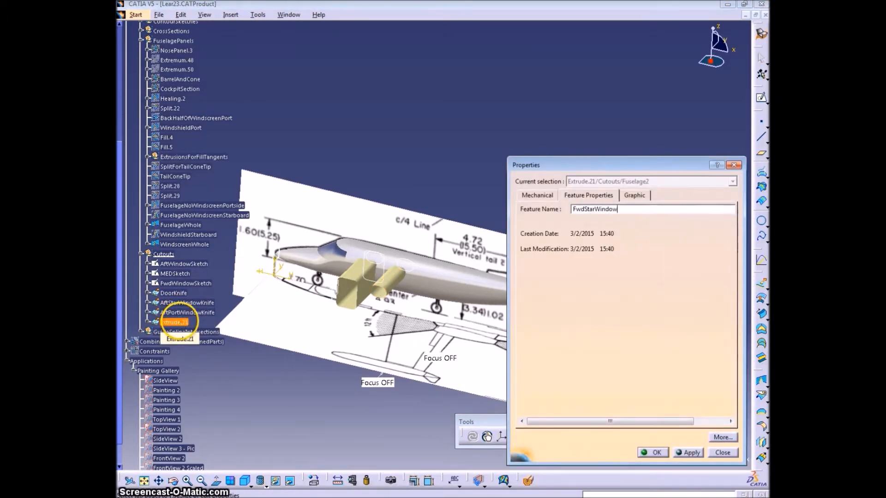
pyautogui.write('FwdStarWindowKnife')
pyautogui.click(653, 453)
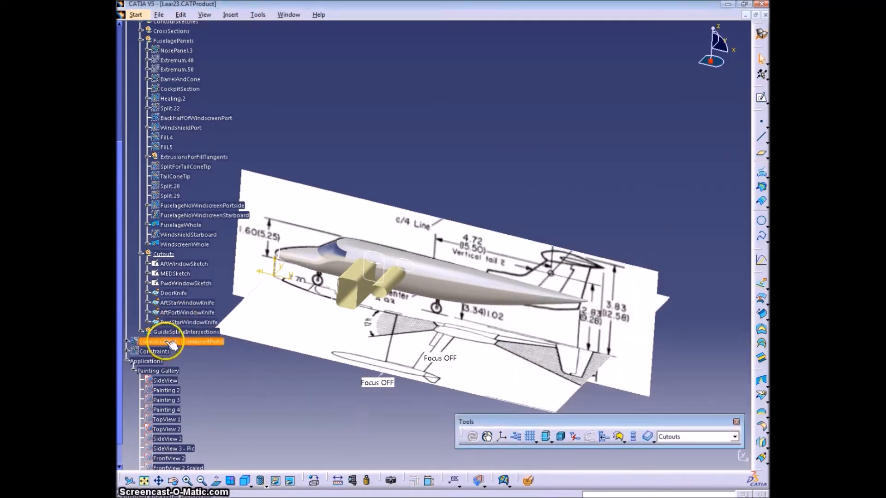
# Insert a geometrical set named Knives under Cutouts and move the door and window knife surfaces into it.
pyautogui.click(231, 15)
pyautogui.click(257, 64)
pyautogui.click(646, 404)
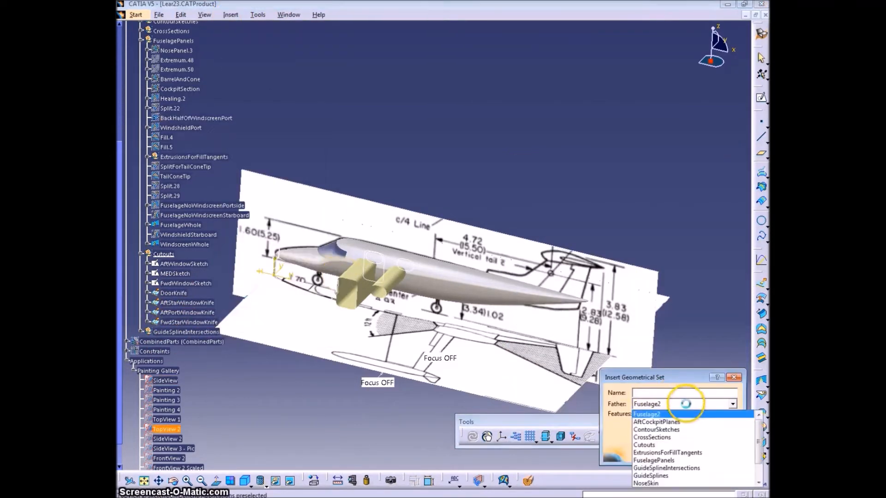
pyautogui.click(653, 438)
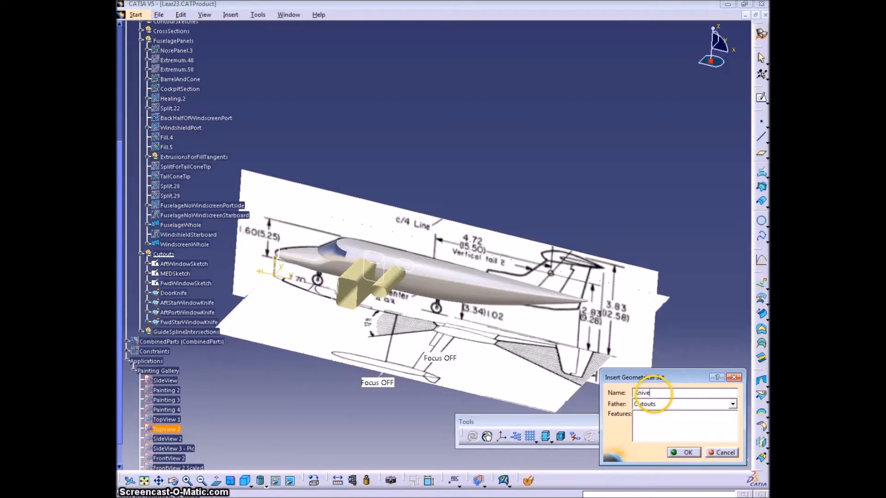
pyautogui.click(687, 453)
pyautogui.click(175, 293)
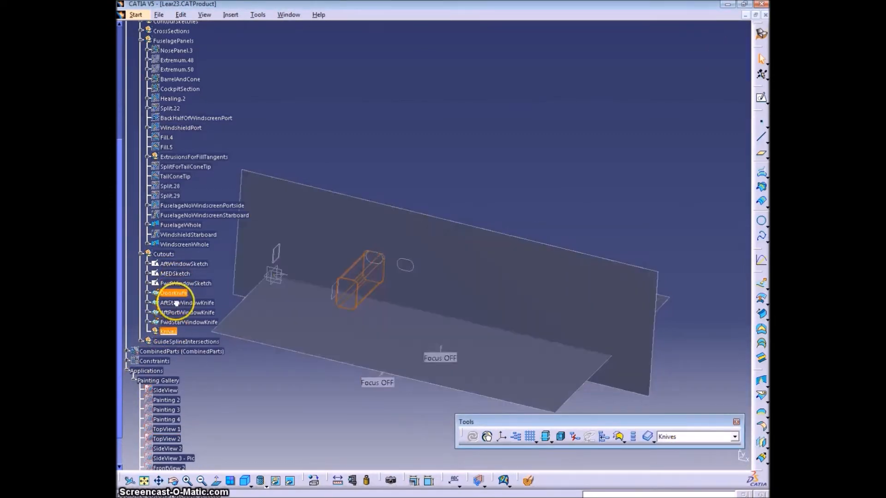
pyautogui.moveTo(179, 294)
pyautogui.mouseDown()
pyautogui.moveTo(171, 319)
pyautogui.moveTo(171, 304)
pyautogui.mouseUp()
pyautogui.click(230, 15)
pyautogui.click(257, 64)
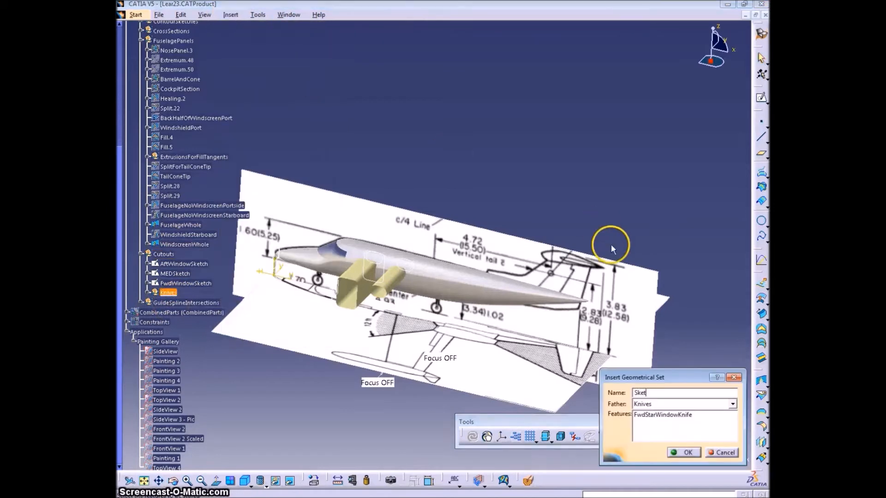
pyautogui.press('Return')
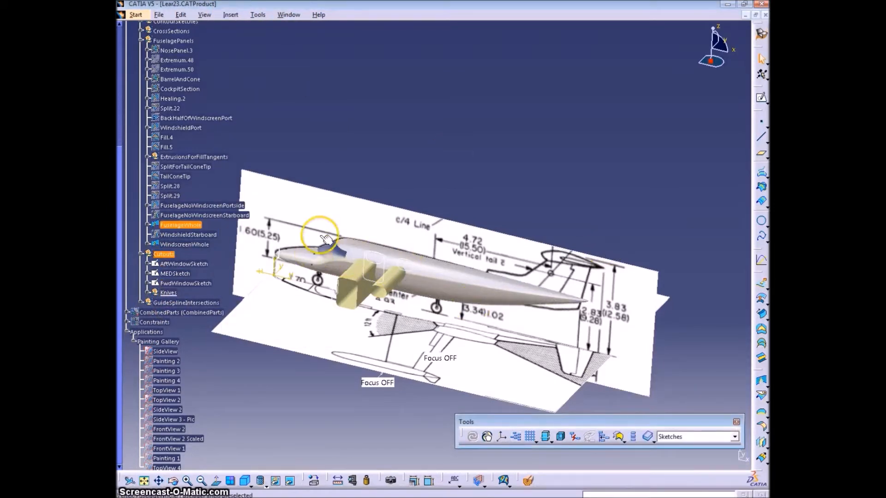
# Insert a geometrical set named Sketches with Cutouts as its father.
pyautogui.click(230, 14)
pyautogui.click(291, 64)
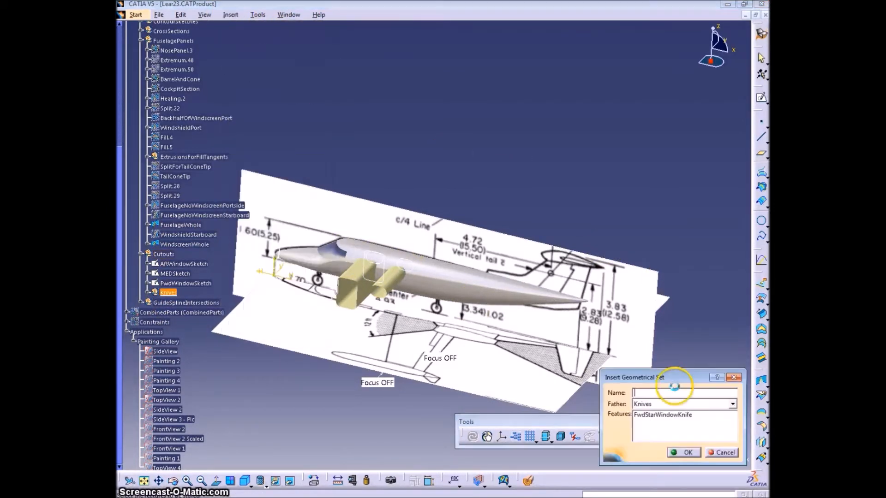
pyautogui.click(733, 404)
pyautogui.click(670, 417)
pyautogui.click(647, 392)
pyautogui.write('Sketches')
pyautogui.click(684, 453)
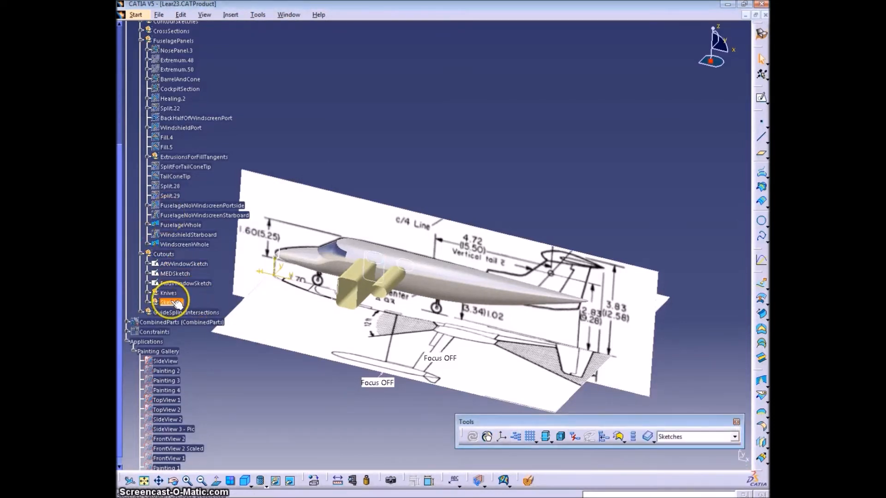
# Reorder the Sketches set above Knives and move AftWindowSketch, MEDSketch and FwdWindowSketch into it.
pyautogui.click(164, 255)
pyautogui.moveTo(166, 256)
pyautogui.mouseDown()
pyautogui.moveTo(197, 298)
pyautogui.moveTo(167, 254)
pyautogui.mouseUp()
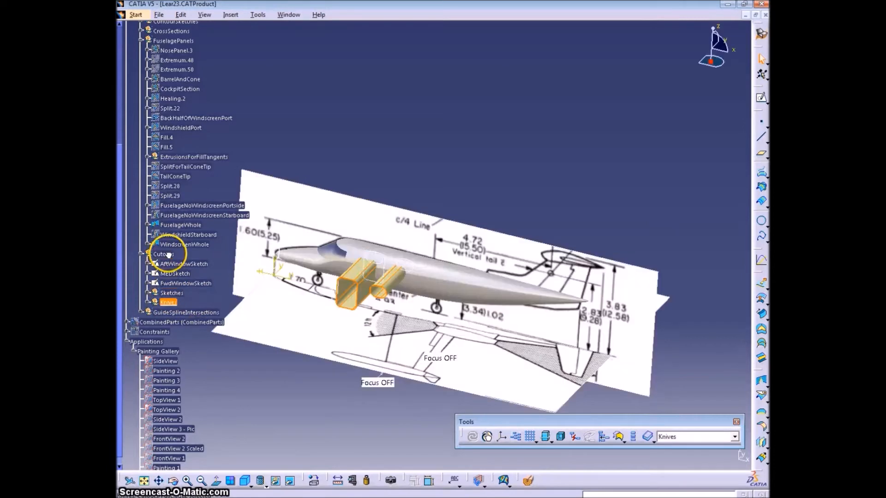
pyautogui.moveTo(174, 295); pyautogui.dragTo(177, 284)
pyautogui.moveTo(179, 265); pyautogui.dragTo(178, 276)
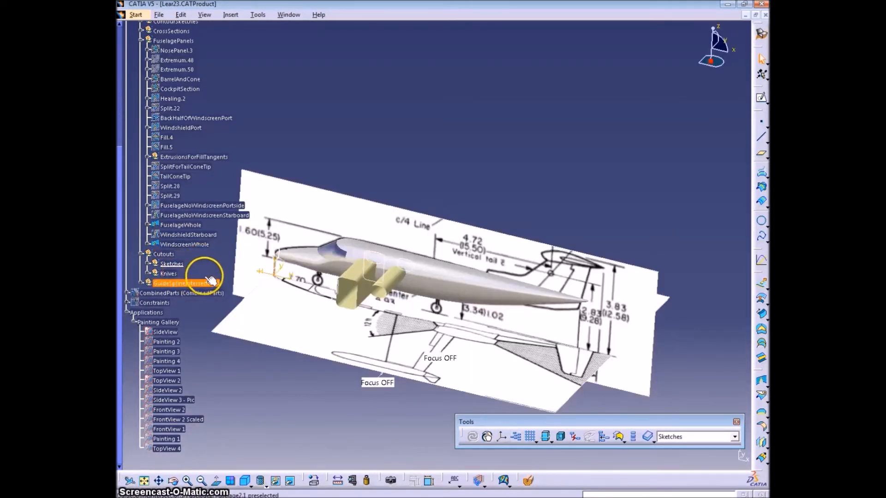
# Define the Cutouts geometrical set as the in-work object.
pyautogui.keyDown('ctrl'); pyautogui.moveTo(373, 326); pyautogui.dragTo(296, 302, button='middle'); pyautogui.keyUp('ctrl')
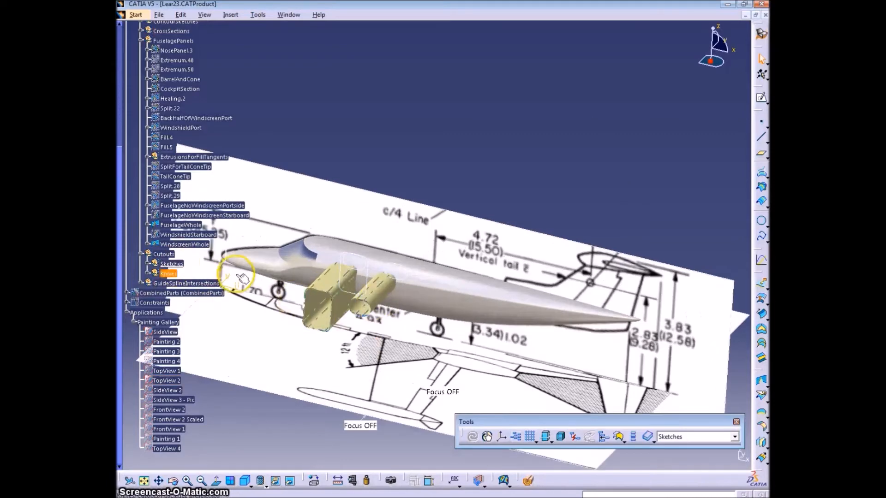
pyautogui.rightClick(164, 254)
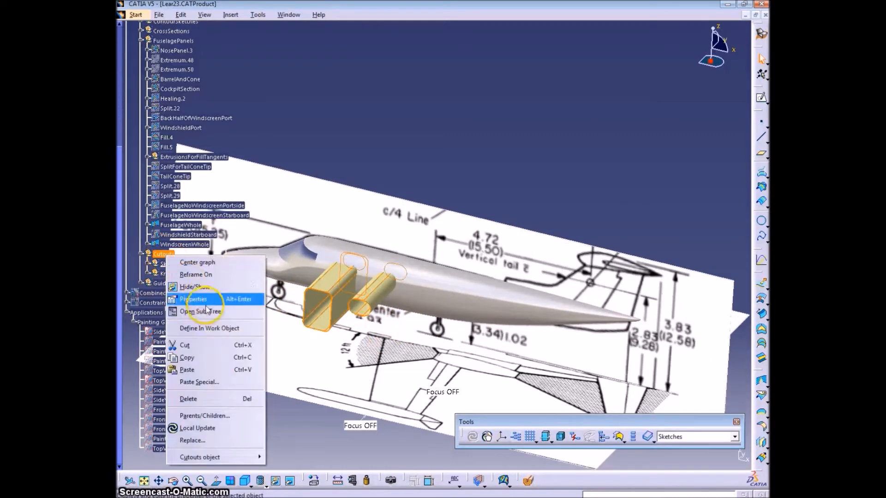
pyautogui.click(211, 332)
pyautogui.moveTo(538, 254); pyautogui.dragTo(489, 231, button='middle')
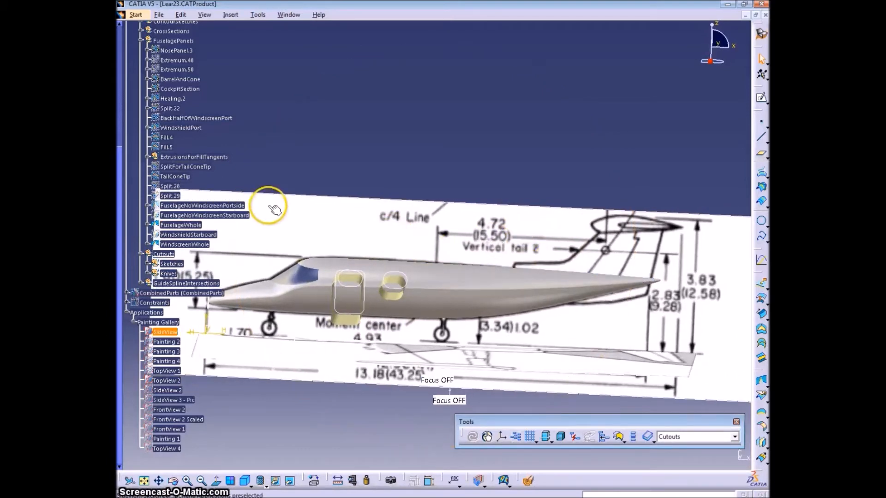
# Move the Cutouts geometrical set into the FuselagePanels set.
pyautogui.click(142, 41)
pyautogui.click(162, 138)
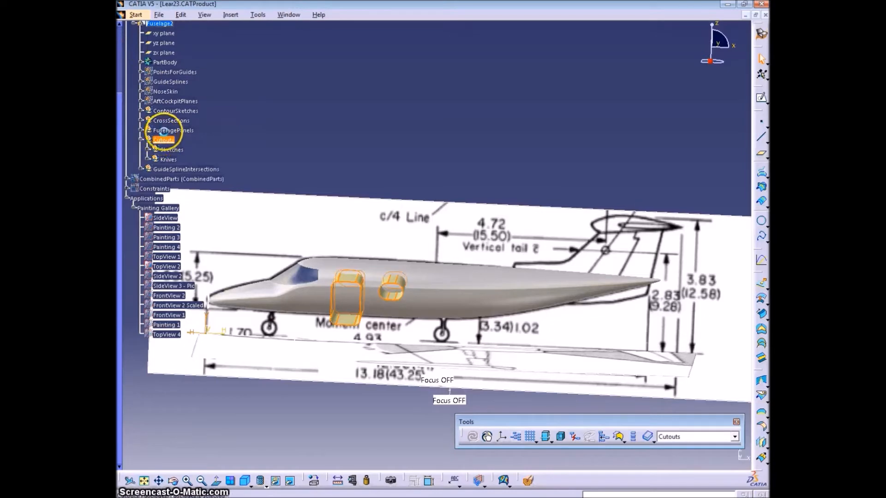
pyautogui.click(142, 130)
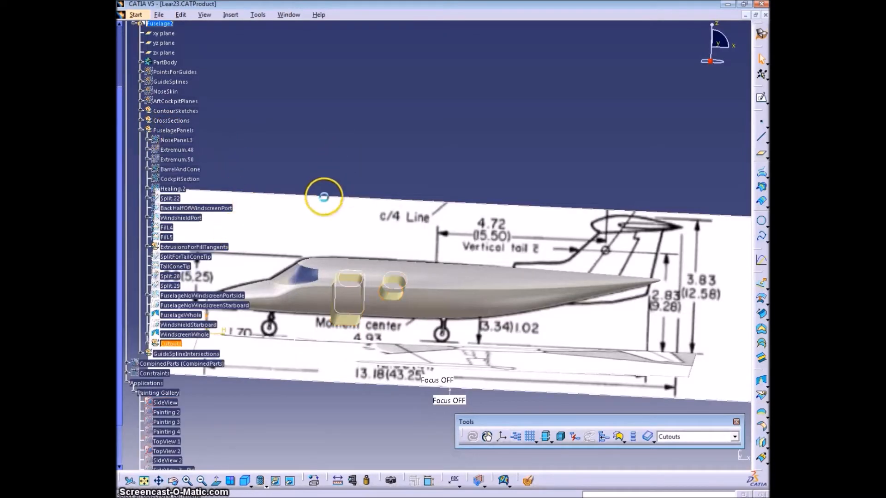
pyautogui.scroll(-3, 195, 294)
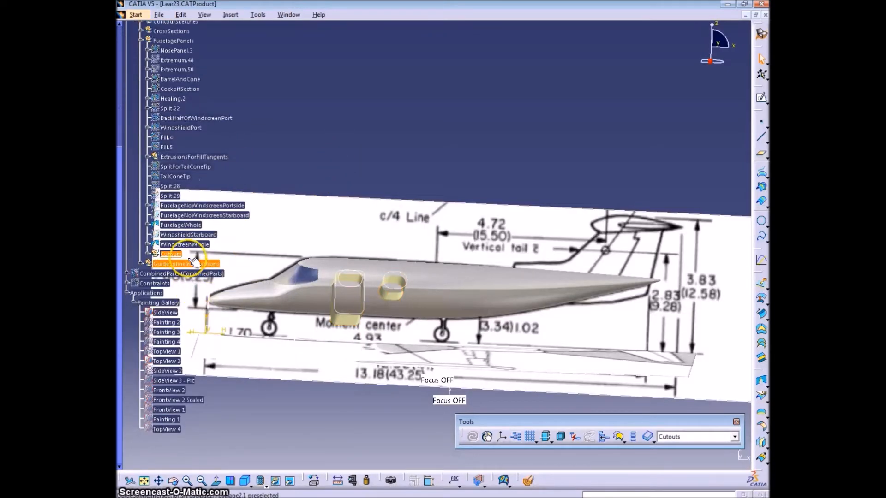
# Split FuselageWhole with DoorKnife, keeping both sides.
pyautogui.click(762, 396)
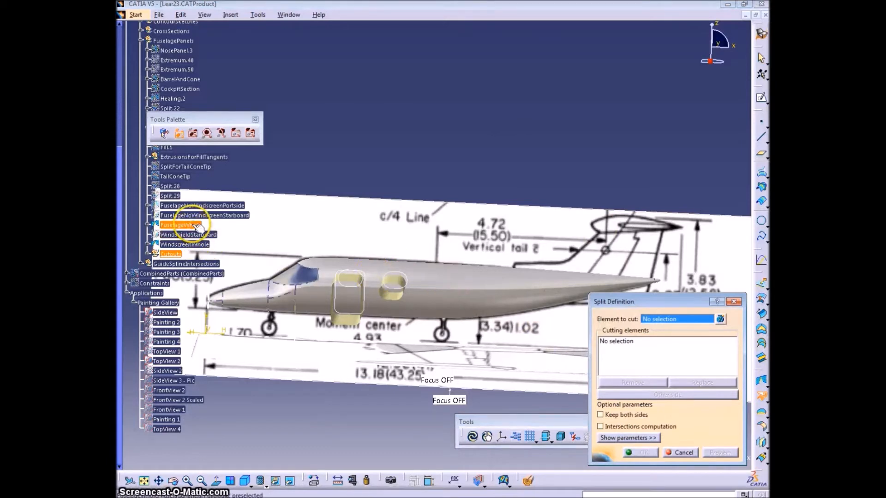
pyautogui.click(453, 282)
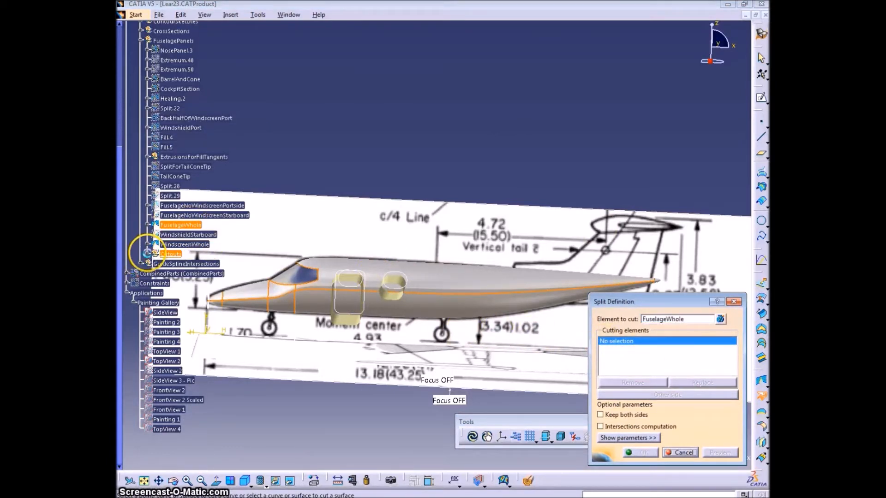
pyautogui.click(148, 254)
pyautogui.click(156, 273)
pyautogui.click(190, 285)
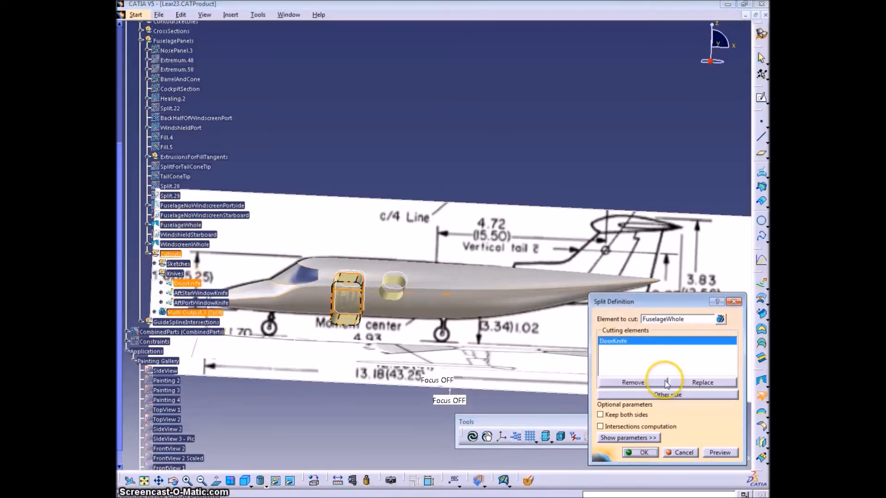
pyautogui.click(601, 415)
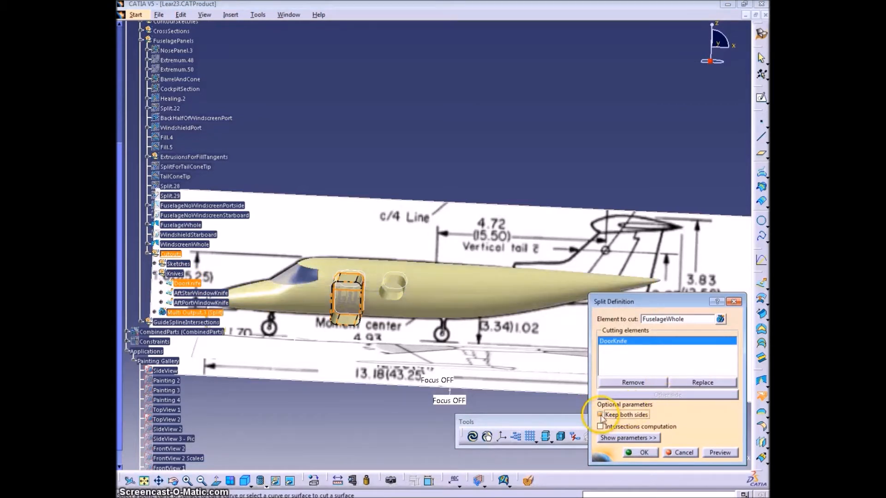
pyautogui.click(645, 454)
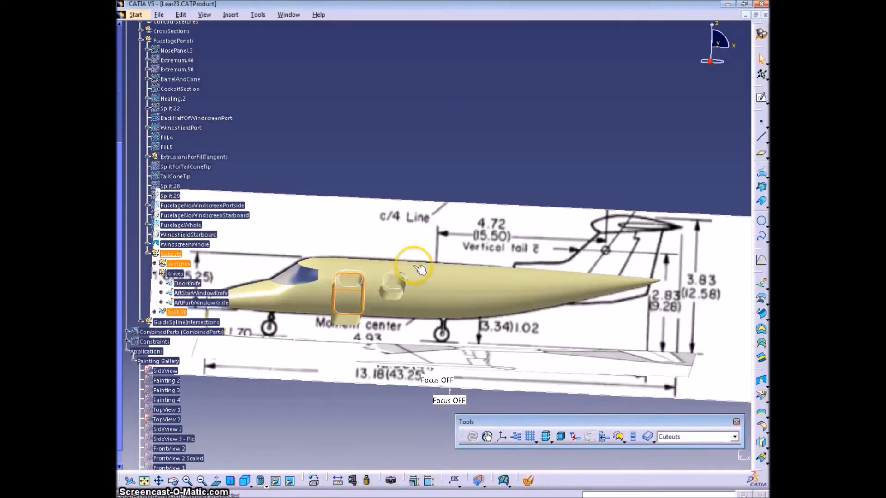
# Split the remaining fuselage surface Split.31 with AftPortWindowKnife, keeping both sides.
pyautogui.click(191, 320)
pyautogui.click(188, 319)
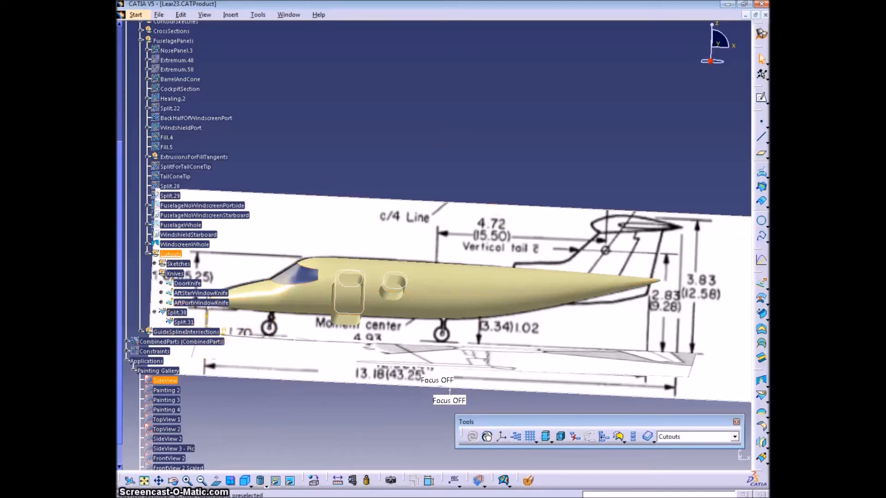
pyautogui.click(762, 396)
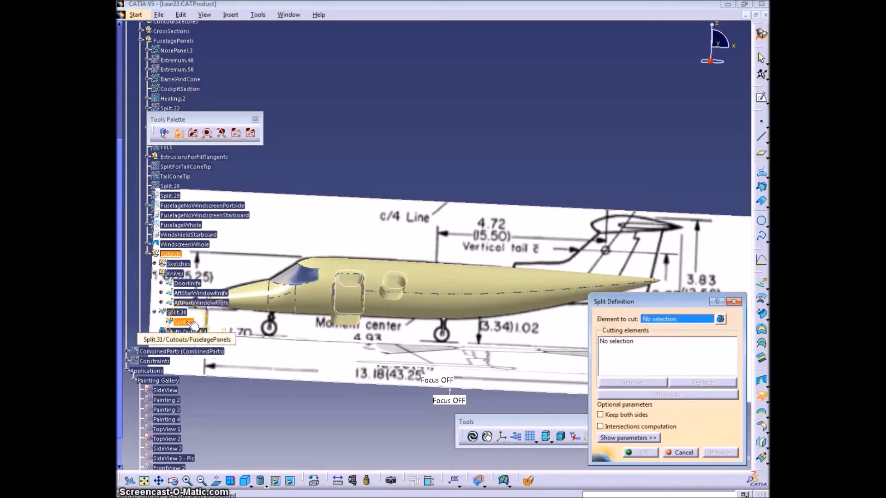
pyautogui.click(184, 322)
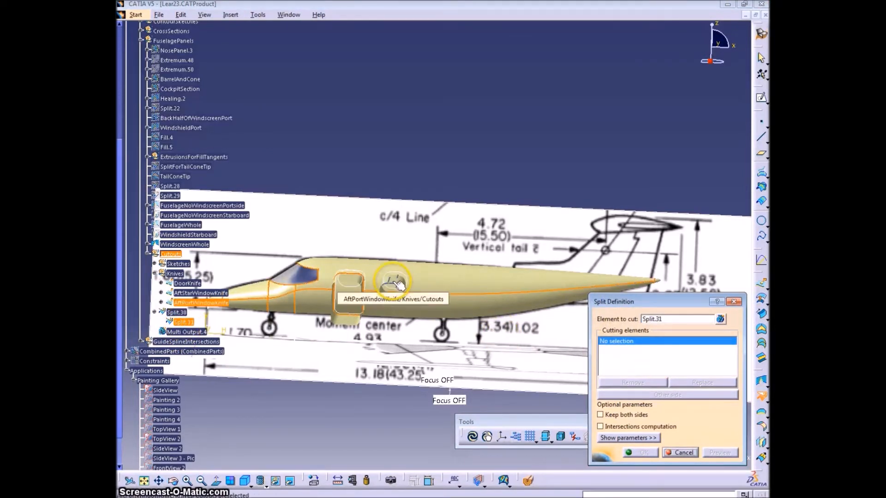
pyautogui.click(422, 297)
pyautogui.click(600, 415)
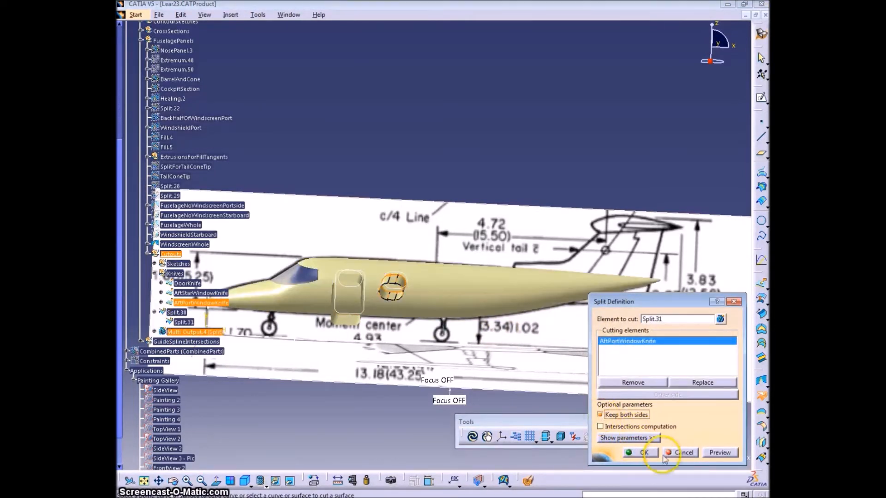
pyautogui.click(653, 455)
# Rename the door panel split Split.30 as MED.
pyautogui.click(186, 332)
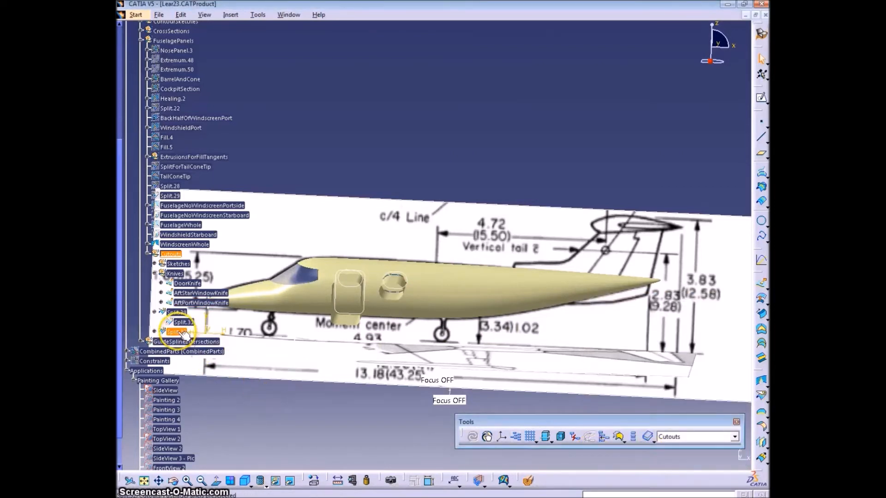
pyautogui.click(155, 331)
pyautogui.click(253, 335)
pyautogui.hotkey('alt', 'Return')
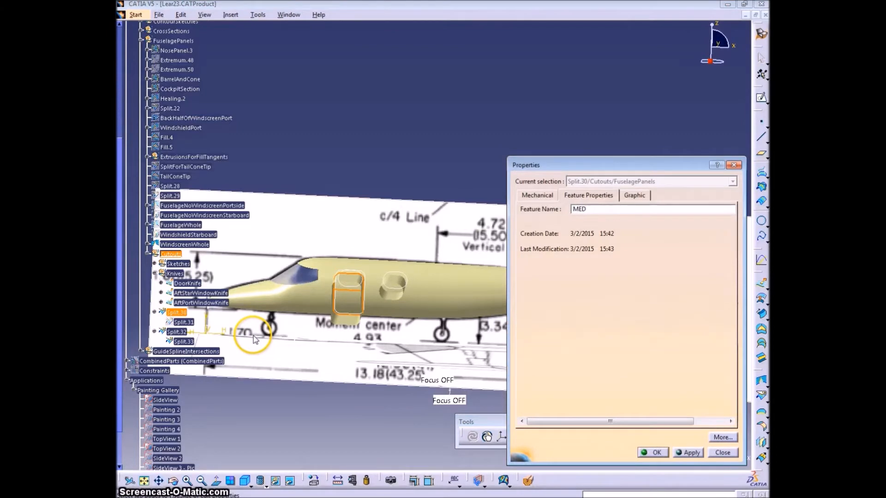
pyautogui.press('Return')
# Rename the aft window split Split.32 as AftPortWindow.
pyautogui.click(180, 333)
pyautogui.hotkey('alt', 'Return')
pyautogui.write('AftPortWindow')
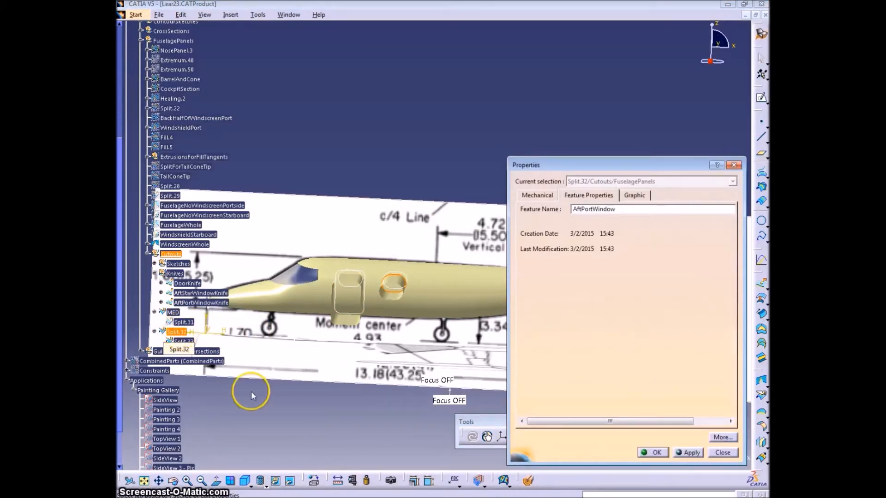
pyautogui.click(656, 454)
# Split the remaining fuselage surface Split.33 with FwdStarWindowKnife.
pyautogui.moveTo(571, 291); pyautogui.dragTo(179, 386, button='middle')
pyautogui.click(633, 228)
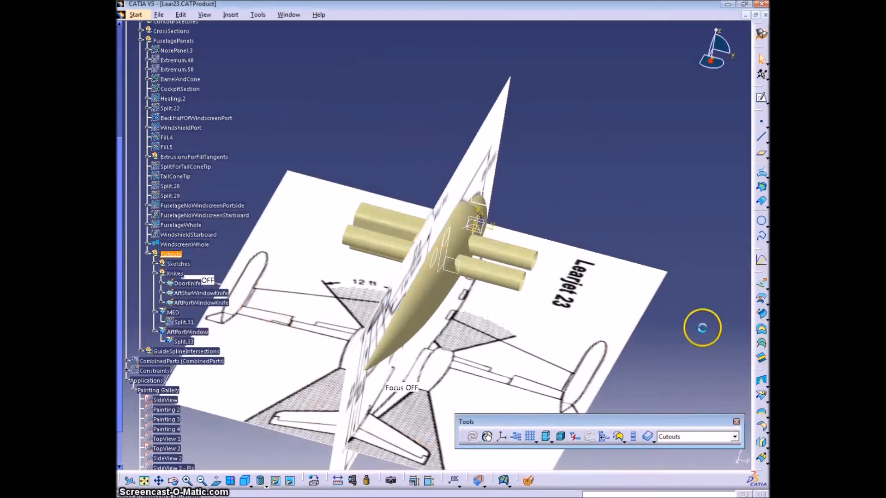
pyautogui.click(759, 398)
pyautogui.click(184, 341)
pyautogui.click(504, 254)
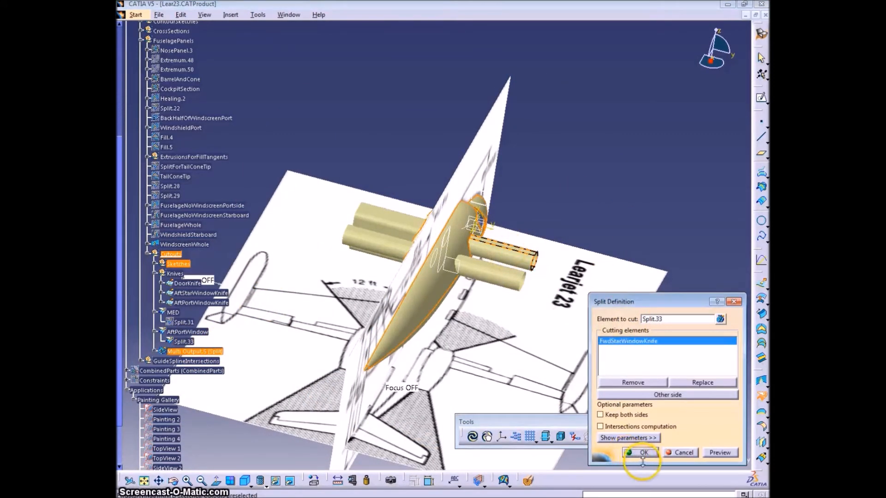
pyautogui.click(642, 455)
# Rename the forward starboard window split Split.34 as FwdStarWindow.
pyautogui.click(171, 353)
pyautogui.hotkey('alt', 'Return')
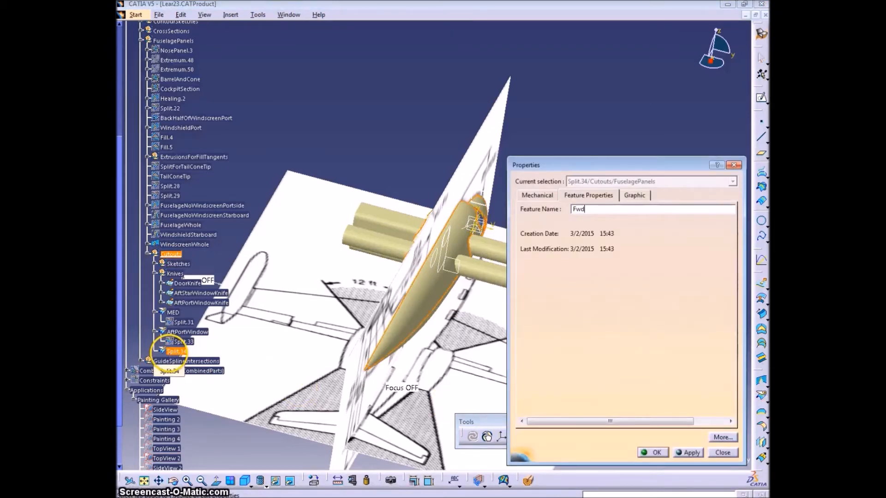
pyautogui.click(653, 453)
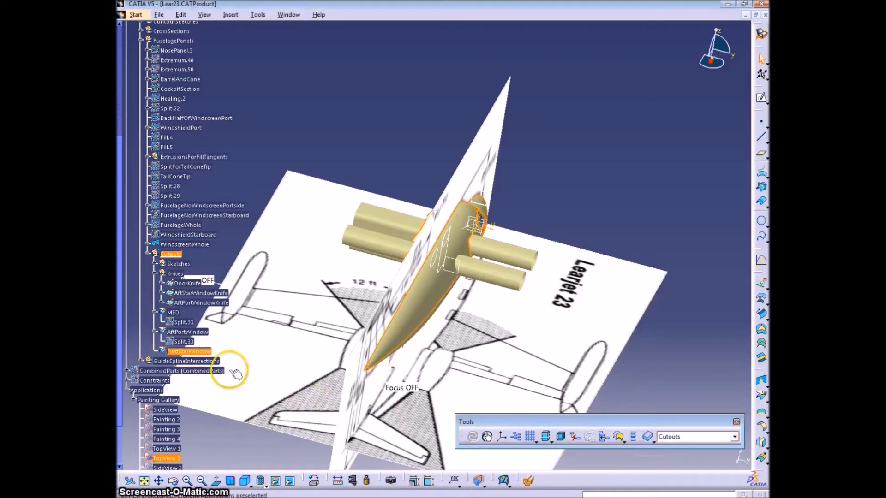
# Edit the FwdStarWindow split so that it keeps both sides of the cut.
pyautogui.moveTo(461, 352); pyautogui.dragTo(490, 224, button='middle')
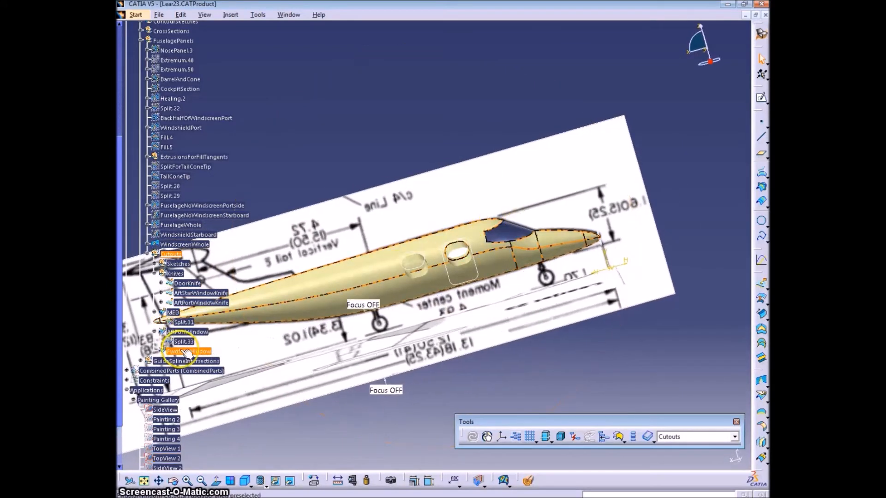
pyautogui.doubleClick(188, 353)
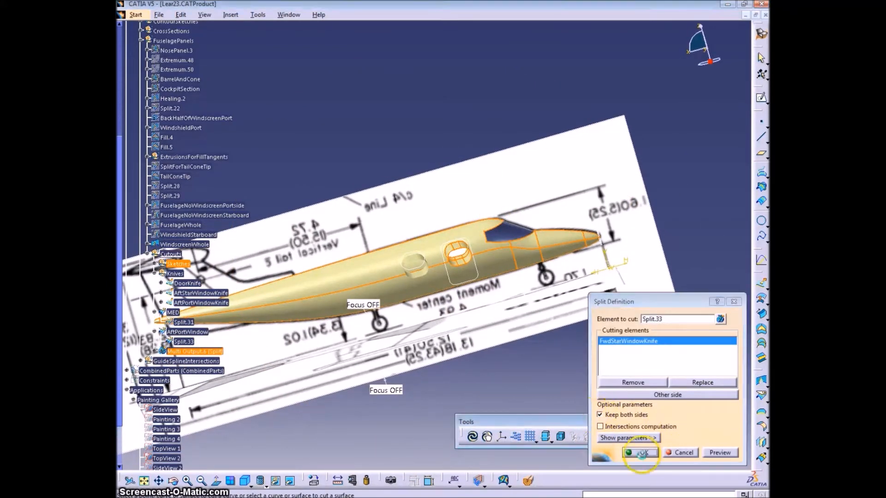
pyautogui.click(640, 453)
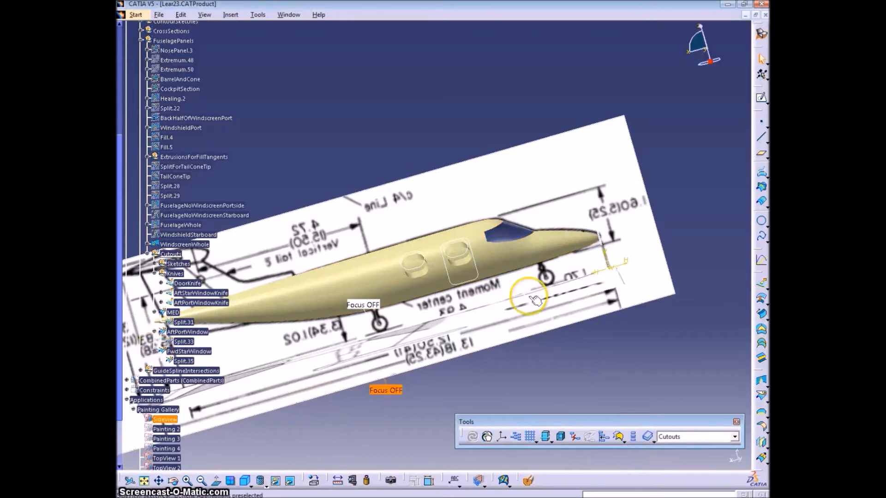
pyautogui.click(762, 393)
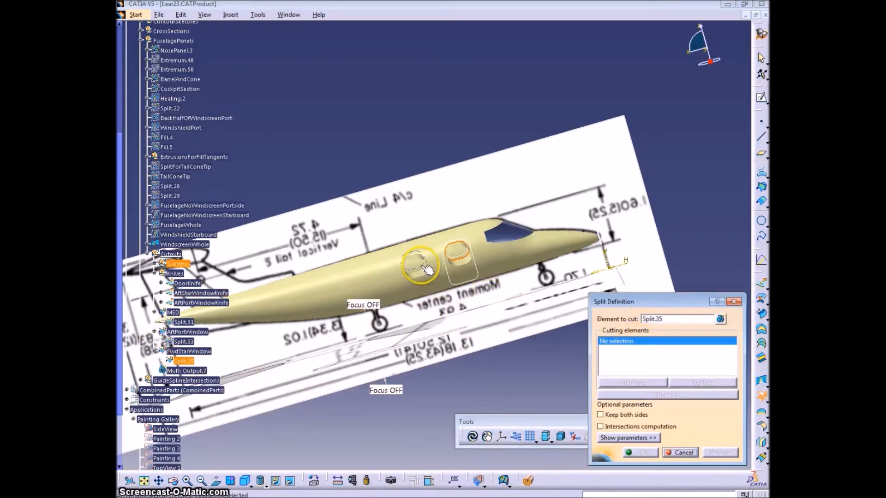
pyautogui.moveTo(390, 276); pyautogui.dragTo(493, 273, button='middle')
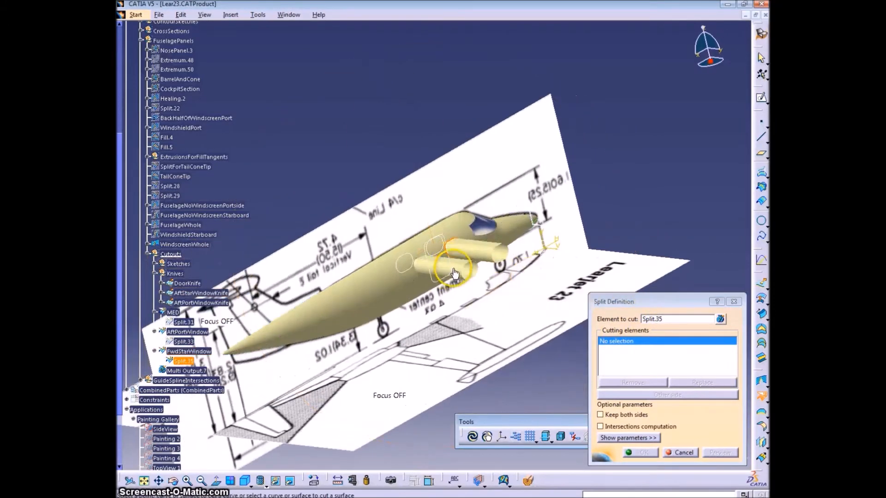
pyautogui.click(461, 268)
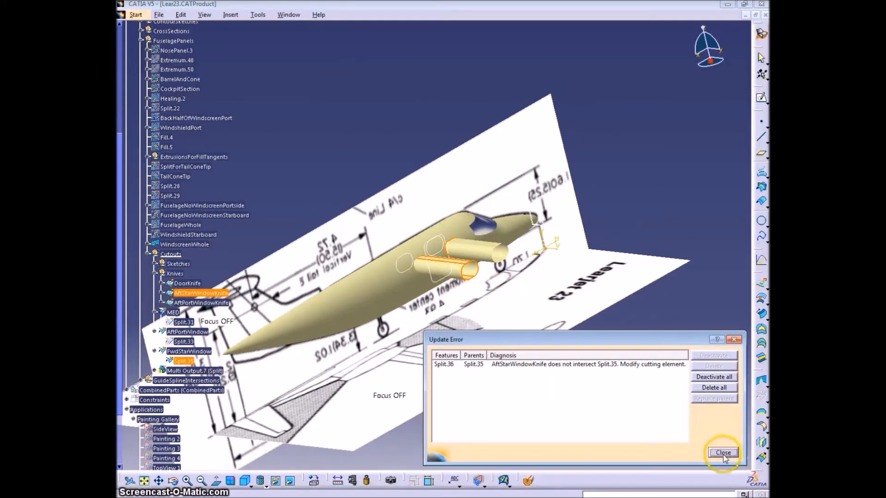
pyautogui.click(723, 453)
pyautogui.click(683, 453)
# Split the FwdStarWindow surface with AftStarWindowKnife.
pyautogui.click(761, 395)
pyautogui.click(459, 231)
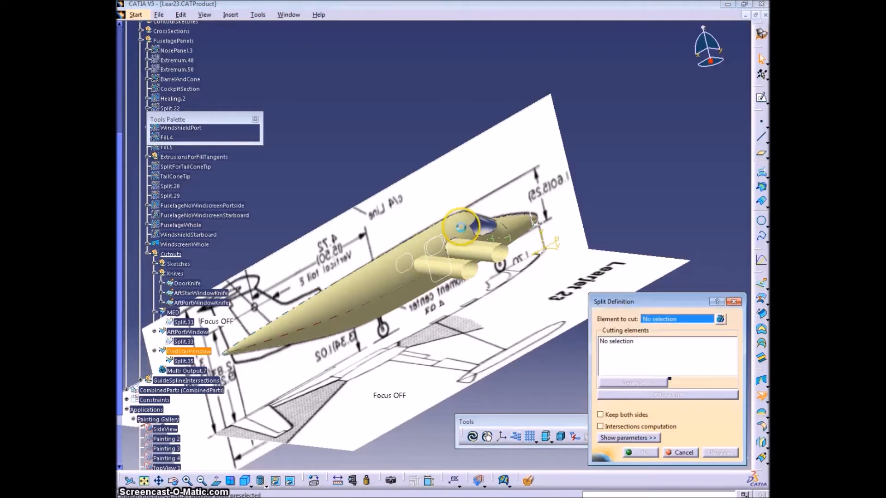
pyautogui.click(450, 270)
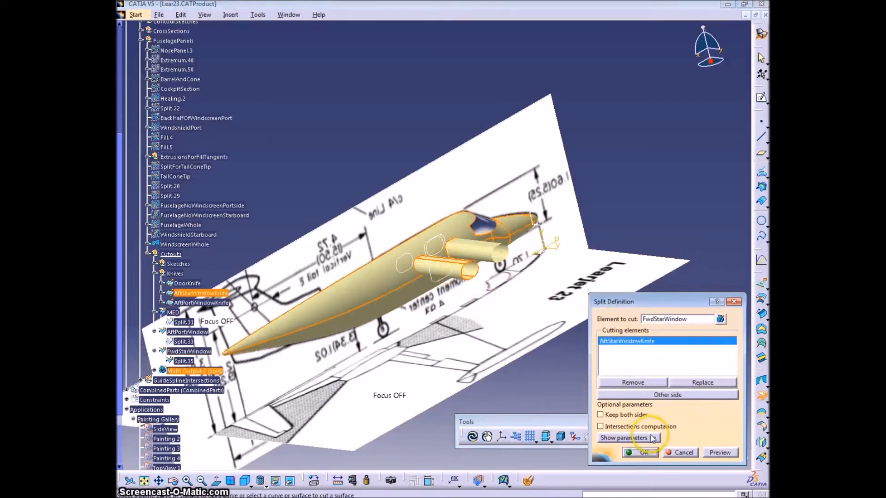
pyautogui.click(642, 452)
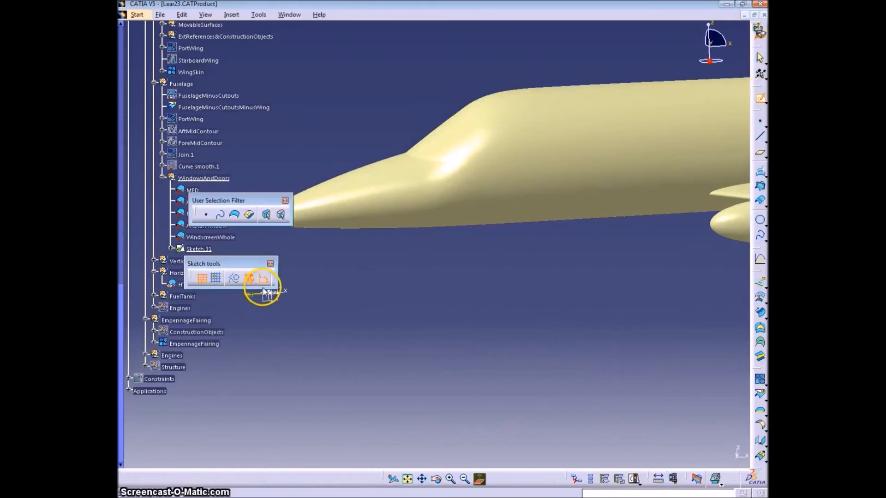
# Project the outline of the door surface MED into Sketch.31 and leave the sketch.
pyautogui.moveTo(552, 275); pyautogui.dragTo(556, 275, button='middle')
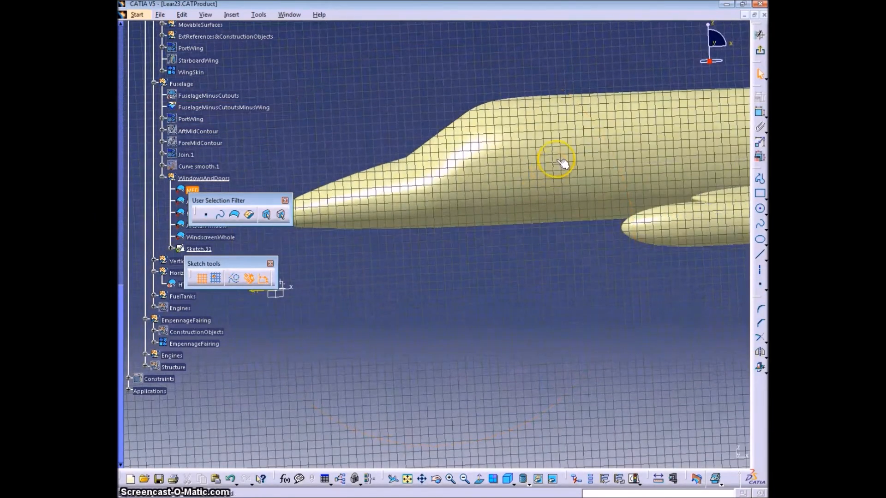
pyautogui.click(196, 190)
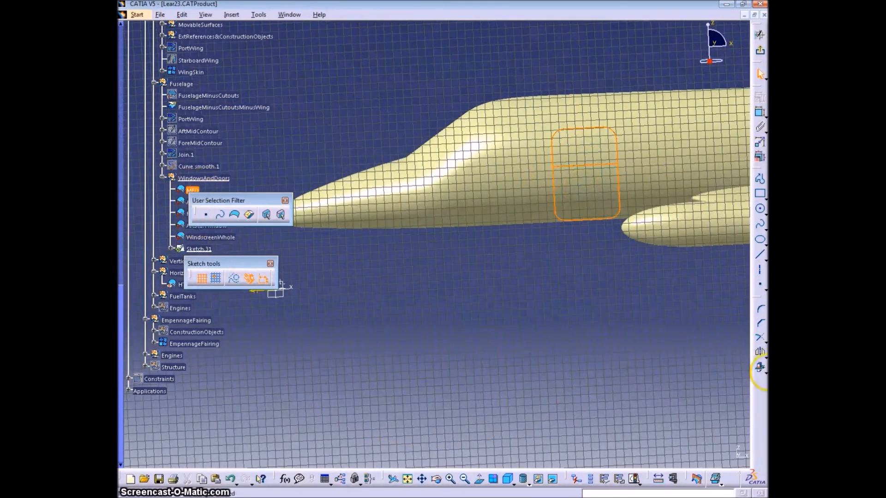
pyautogui.click(764, 374)
pyautogui.click(732, 382)
pyautogui.moveTo(435, 227); pyautogui.dragTo(569, 282, button='middle')
pyautogui.click(761, 56)
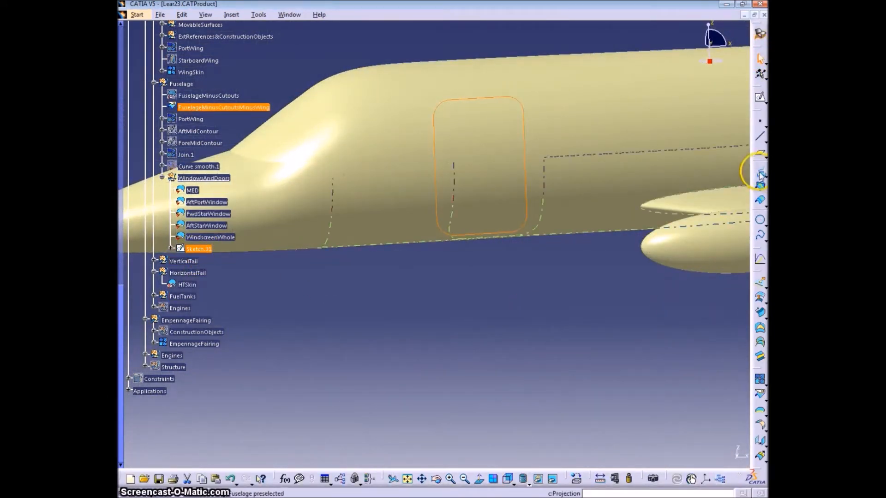
# Create a parallel curve offset 0.125 in inward from the door outline Sketch.31.
pyautogui.click(762, 201)
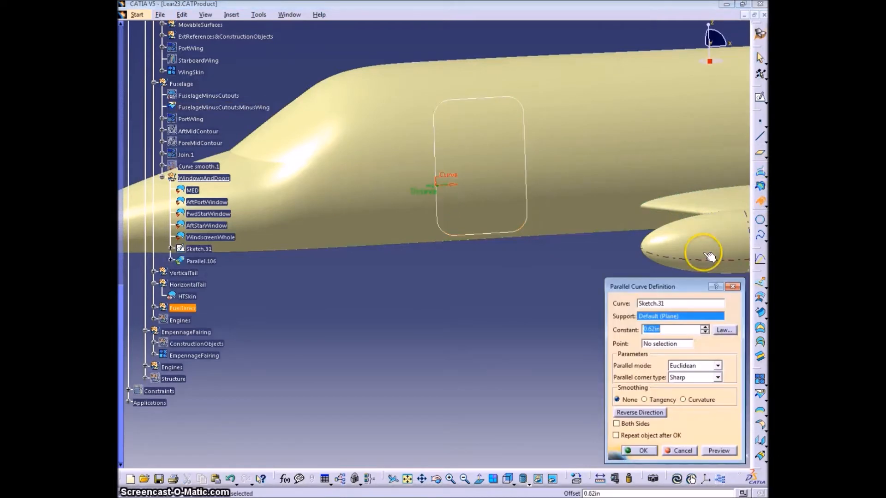
pyautogui.click(716, 449)
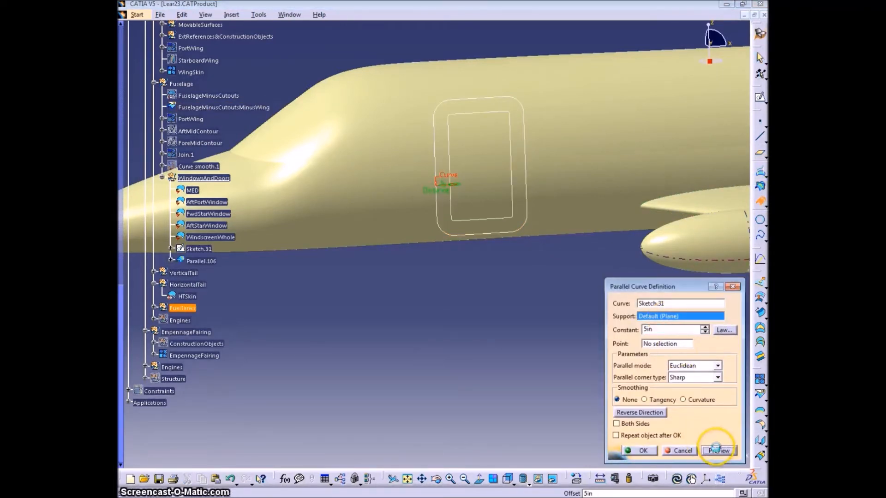
pyautogui.moveTo(660, 330); pyautogui.dragTo(627, 329)
pyautogui.write('.125')
pyautogui.press('Tab')
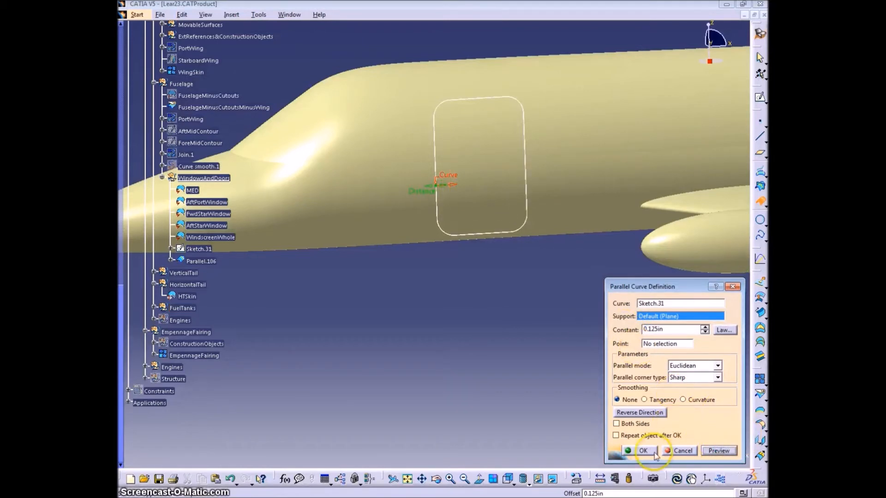
pyautogui.click(642, 453)
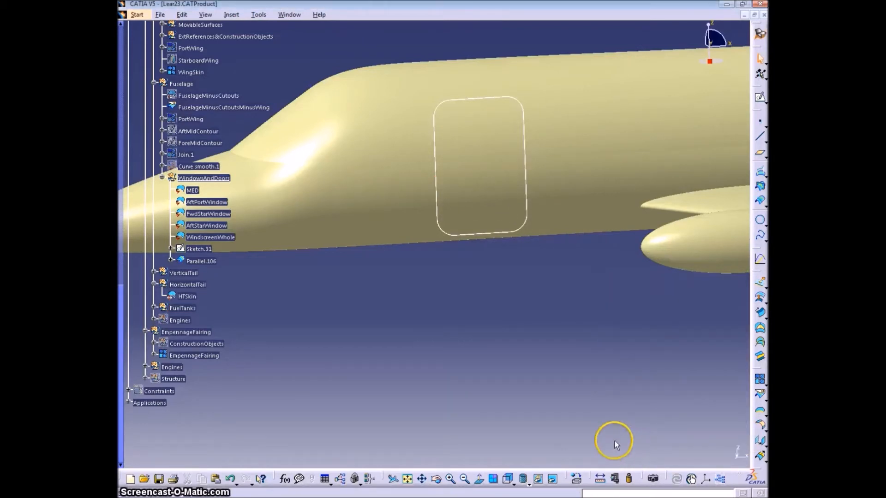
# Rename the parallel curve Parallel.106 as MEDInnerOffset.106.
pyautogui.click(201, 262)
pyautogui.hotkey('alt', 'Return')
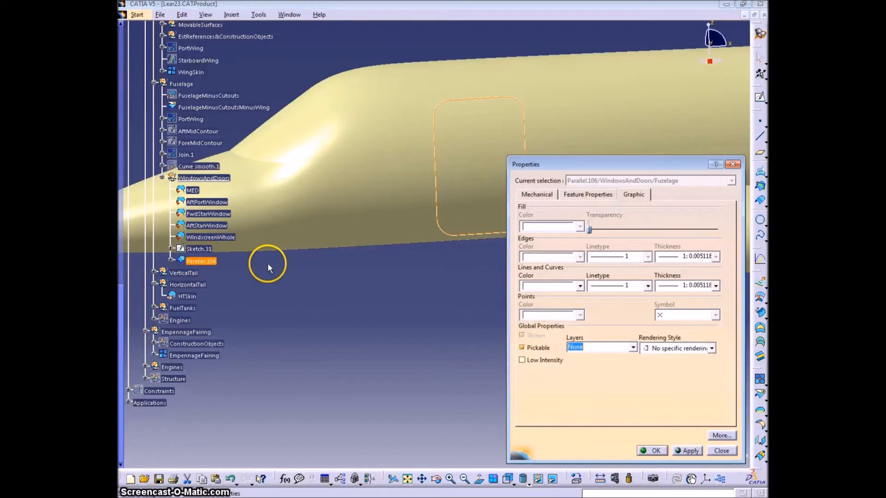
pyautogui.click(606, 194)
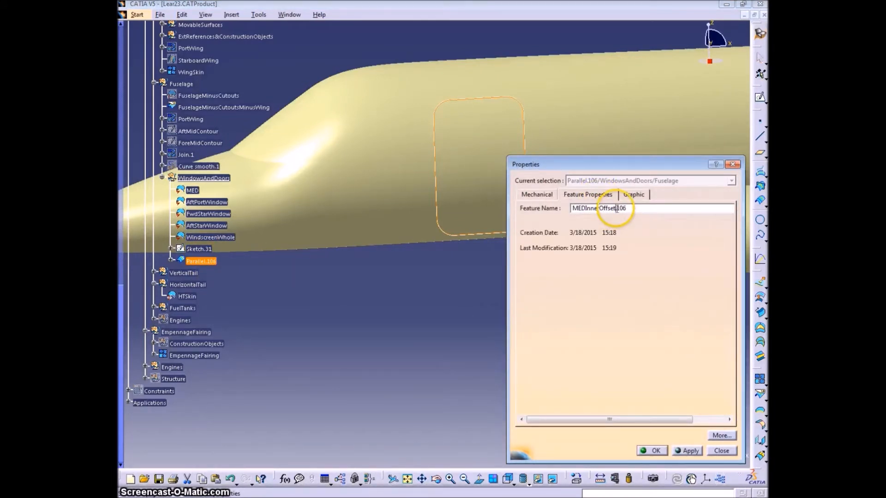
pyautogui.press('Return')
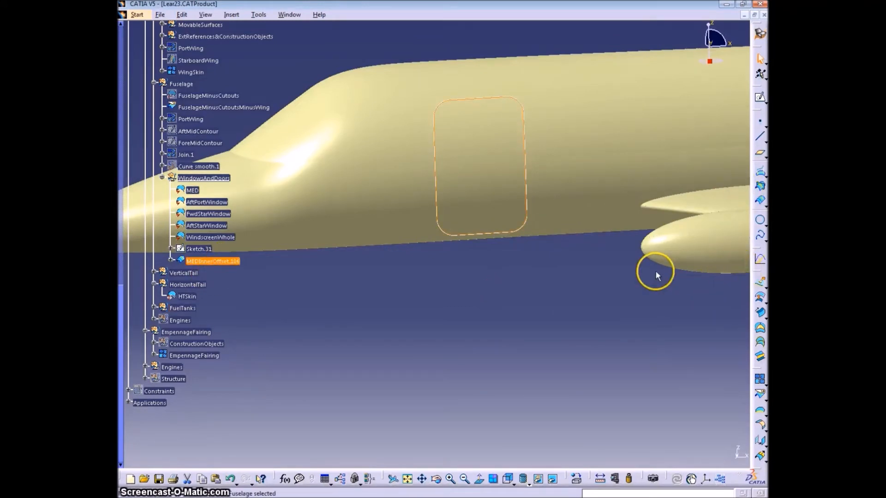
# Project the curve MEDInnerOffset.106 onto the door surface MED along a chosen direction.
pyautogui.click(762, 186)
pyautogui.click(192, 190)
pyautogui.rightClick(673, 402)
pyautogui.click(697, 328)
pyautogui.click(643, 451)
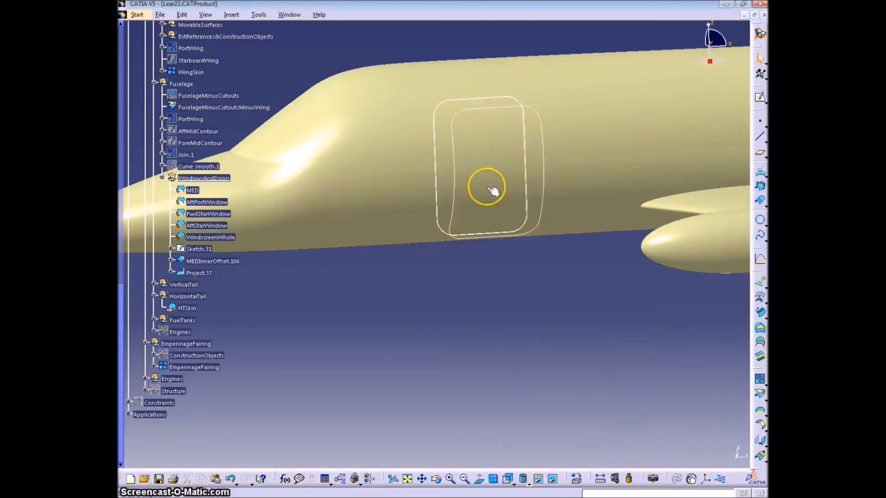
# Split the door surface MED with the projected curve Project.37.
pyautogui.click(759, 395)
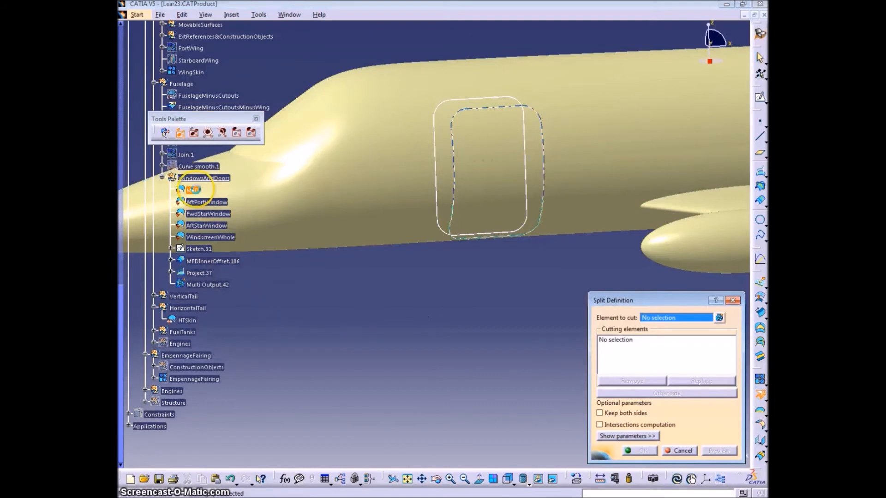
pyautogui.click(193, 190)
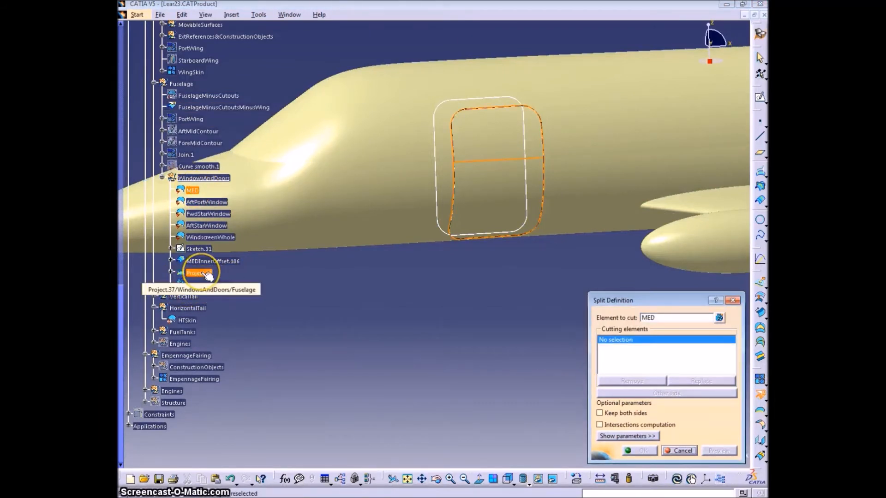
pyautogui.click(198, 273)
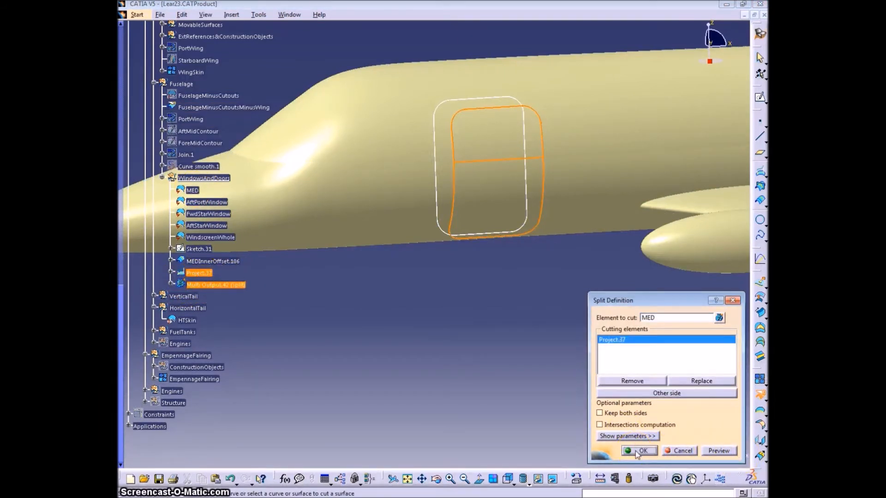
pyautogui.click(667, 393)
pyautogui.click(667, 393)
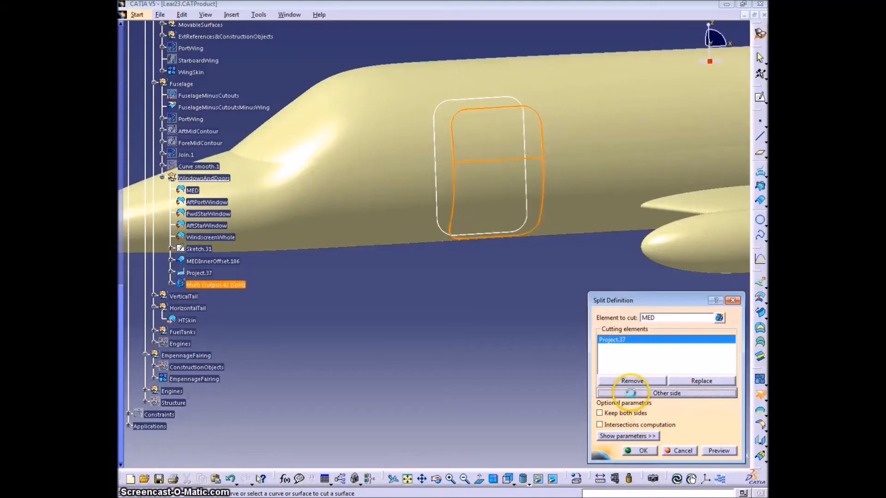
pyautogui.click(639, 450)
# Group Sketch.31, MEDInnerOffset.106 and Project.37 into a new geometrical set named TrimMED under WindowsAndDoors.
pyautogui.moveTo(569, 220); pyautogui.dragTo(479, 330, button='middle')
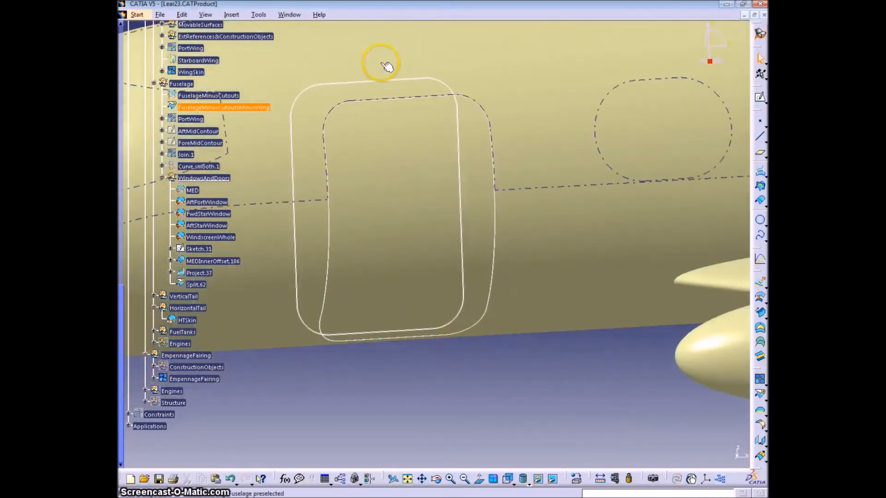
pyautogui.click(199, 250)
pyautogui.keyDown('shift'); pyautogui.click(198, 274); pyautogui.keyUp('shift')
pyautogui.click(231, 14)
pyautogui.click(258, 60)
pyautogui.write('Trim')
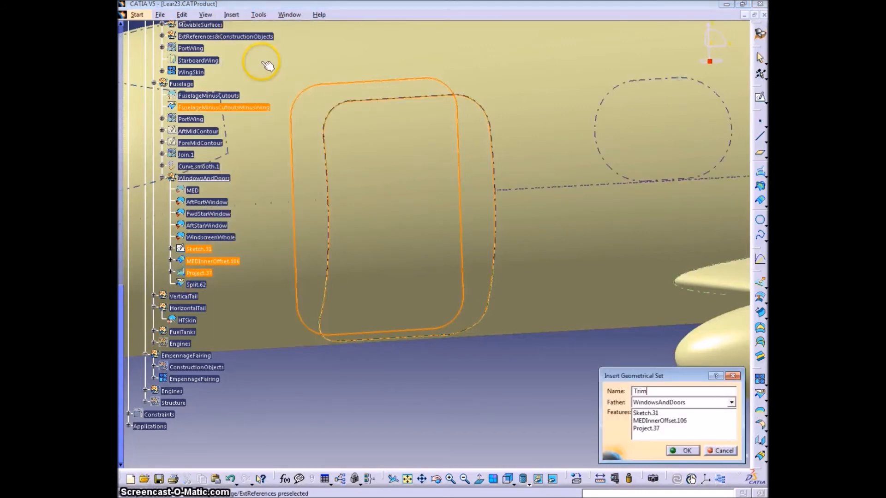
pyautogui.write('MED')
pyautogui.press('Return')
# Rename the trimmed door split Split.62 as MEDwGap.
pyautogui.click(199, 261)
pyautogui.hotkey('alt', 'Return')
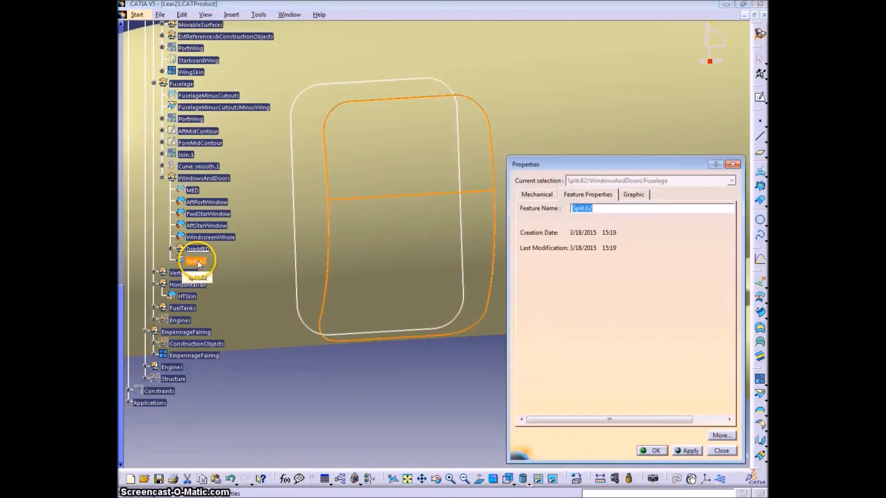
pyautogui.press('Return')
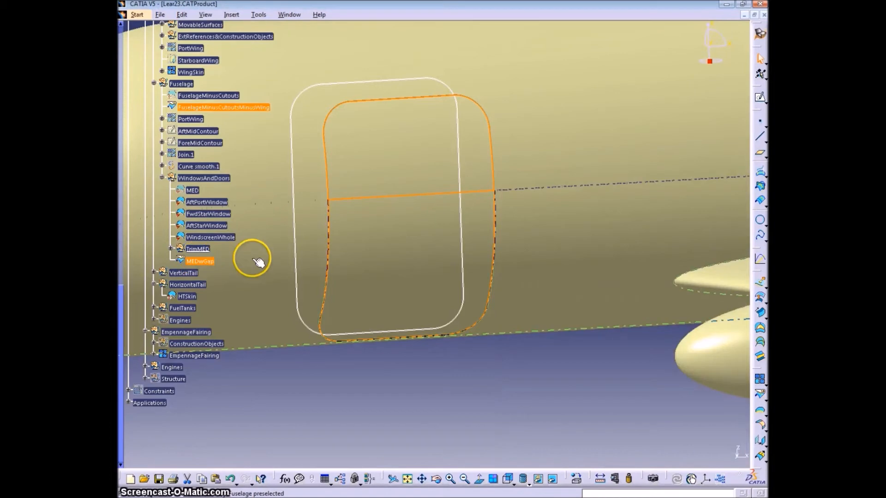
# Make WindowsAndDoors the in-work geometrical set and hide the TrimMED set.
pyautogui.rightClick(194, 178)
pyautogui.click(249, 253)
pyautogui.click(625, 134)
pyautogui.keyDown('ctrl'); pyautogui.moveTo(523, 244); pyautogui.dragTo(494, 339, button='middle'); pyautogui.keyUp('ctrl')
pyautogui.keyDown('ctrl'); pyautogui.moveTo(519, 310); pyautogui.dragTo(575, 316, button='middle'); pyautogui.keyUp('ctrl')
pyautogui.click(575, 316)
pyautogui.rightClick(184, 247)
pyautogui.click(221, 279)
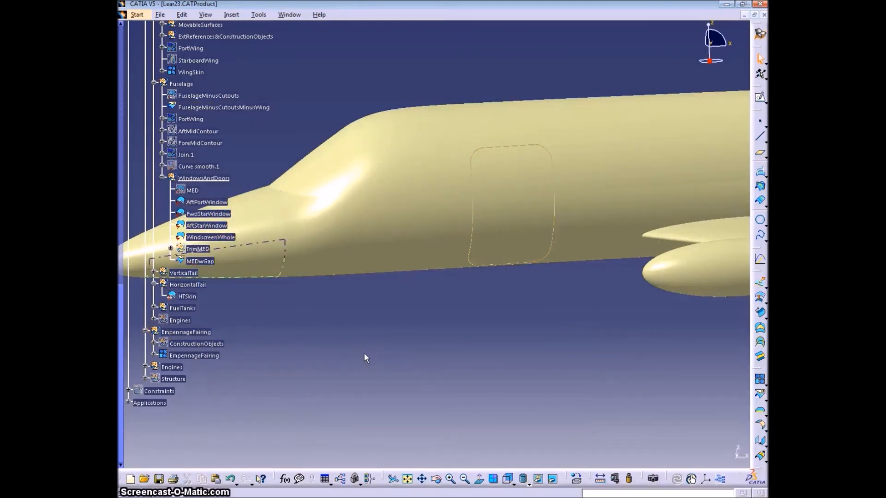
# Edit the MEDwGap split so that it keeps both sides of the cut.
pyautogui.doubleClick(202, 261)
pyautogui.click(600, 413)
pyautogui.click(640, 455)
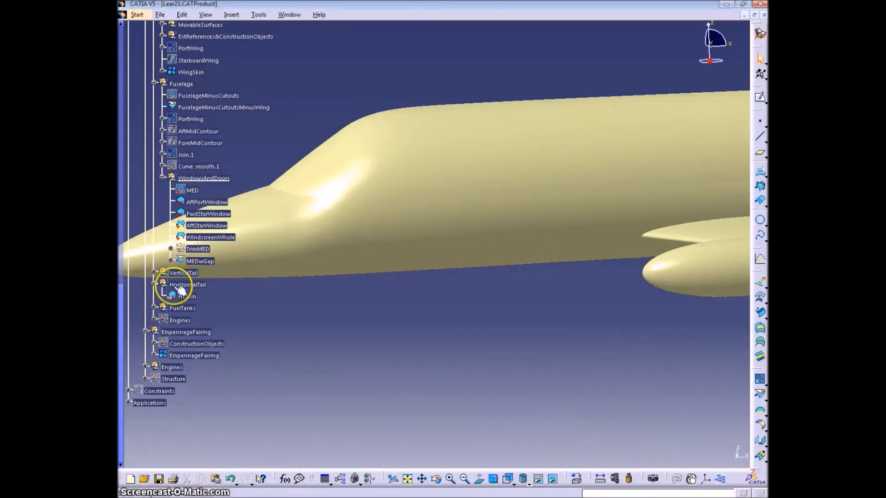
# Rename the seal split MEDSeal under MEDwGap as MEDGapSeal.
pyautogui.click(171, 262)
pyautogui.click(210, 274)
pyautogui.hotkey('alt', 'Return')
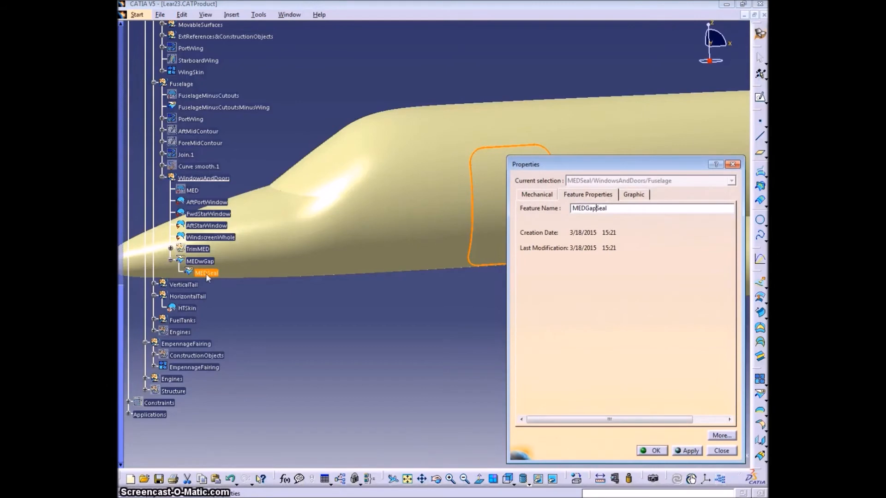
pyautogui.press('Return')
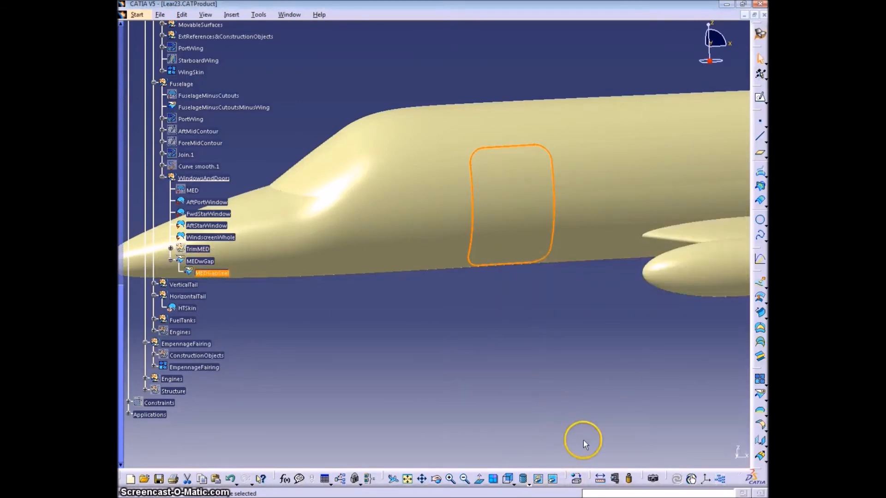
pyautogui.click(578, 480)
pyautogui.click(512, 243)
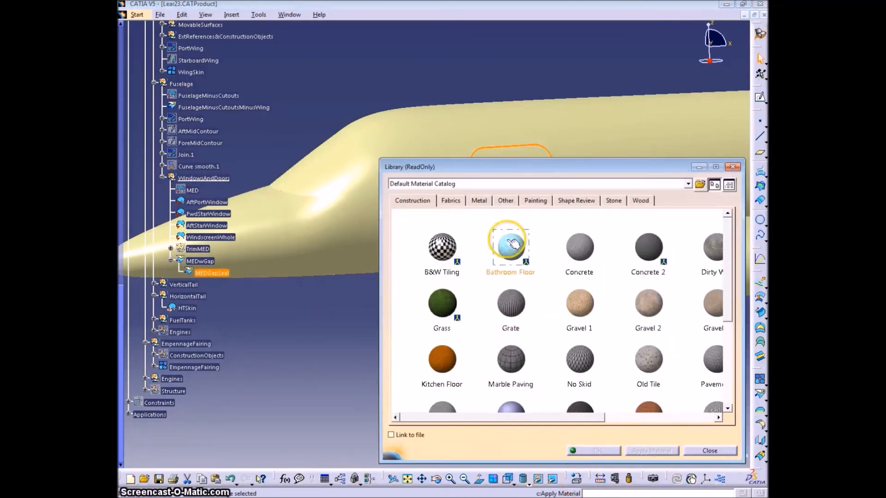
pyautogui.moveTo(512, 167); pyautogui.dragTo(346, 83)
pyautogui.moveTo(579, 367); pyautogui.dragTo(738, 366)
pyautogui.moveTo(719, 179); pyautogui.dragTo(725, 272)
pyautogui.click(696, 367)
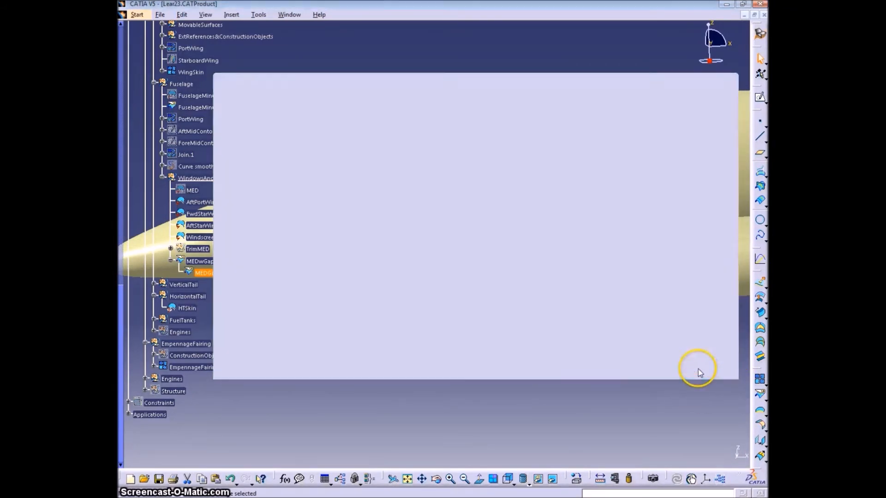
# Apply the Rubber material from the Default Material Catalog's Other family to MEDGapSeal.
pyautogui.click(576, 480)
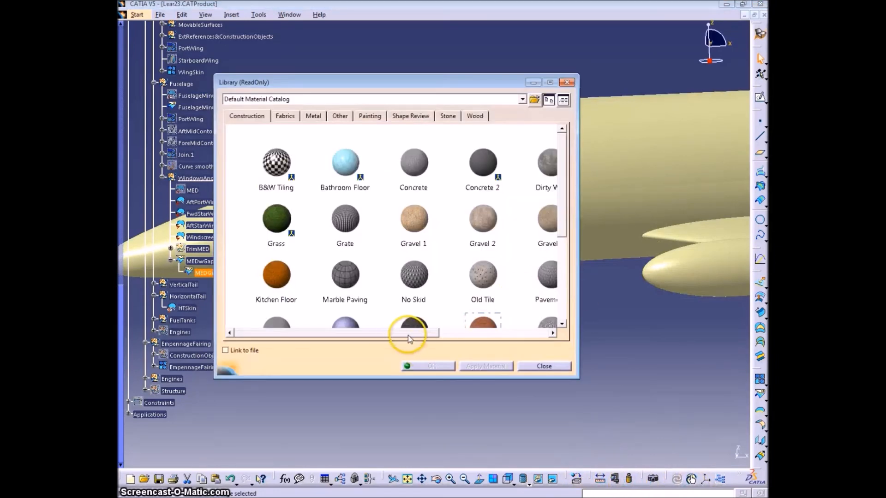
pyautogui.click(563, 325)
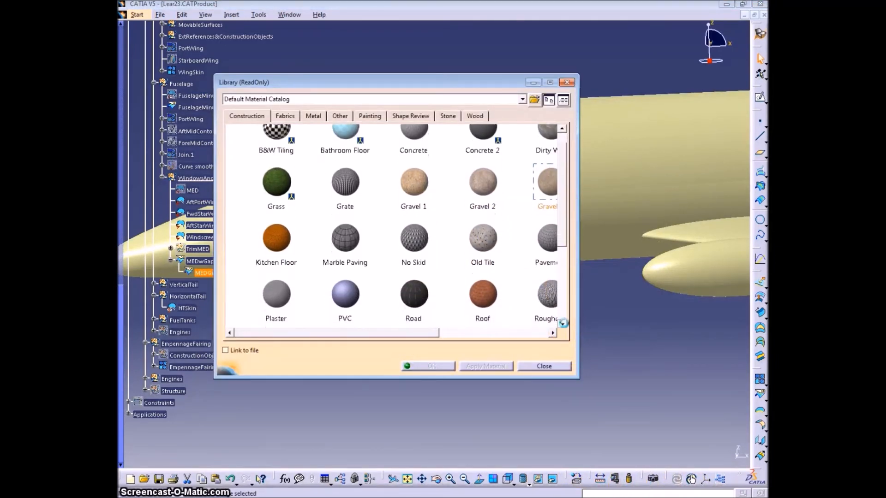
pyautogui.click(556, 333)
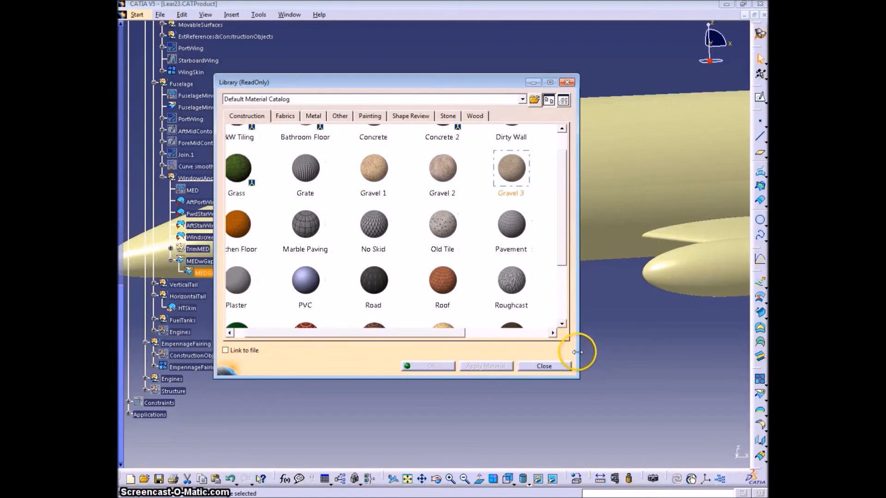
pyautogui.moveTo(579, 353); pyautogui.dragTo(719, 353)
pyautogui.click(408, 332)
pyautogui.moveTo(658, 377); pyautogui.dragTo(657, 460)
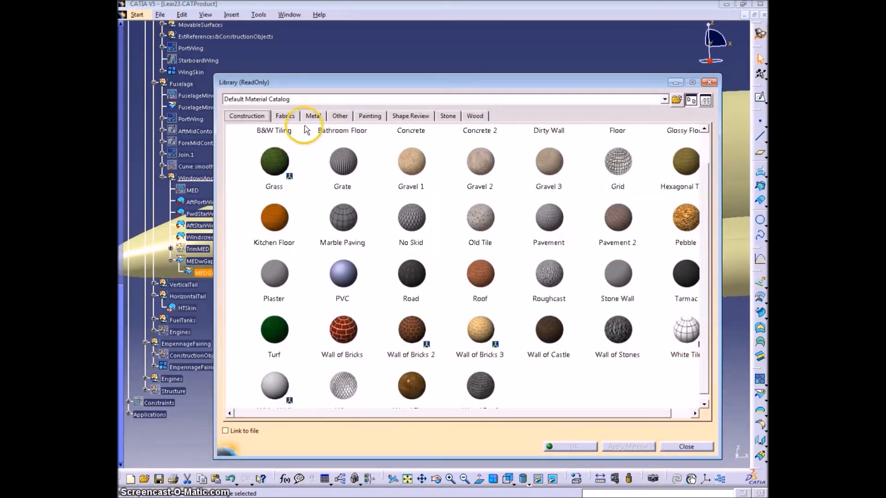
pyautogui.click(340, 116)
pyautogui.click(682, 332)
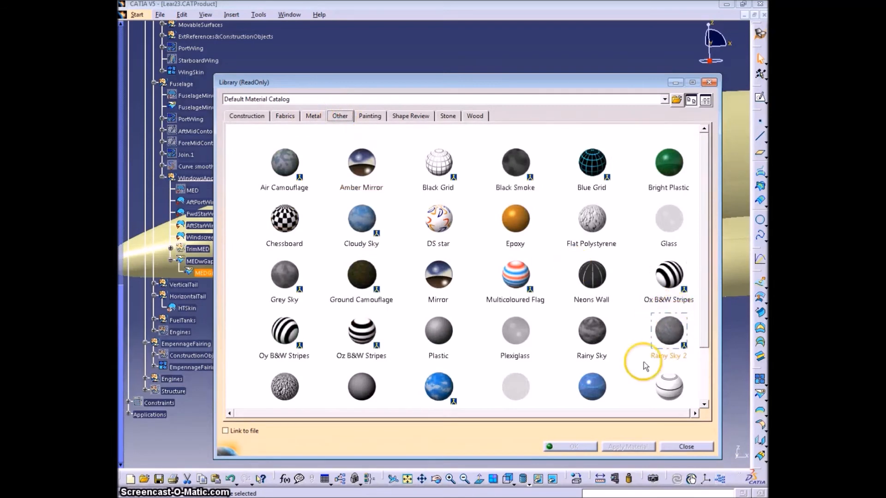
pyautogui.click(704, 404)
pyautogui.click(388, 368)
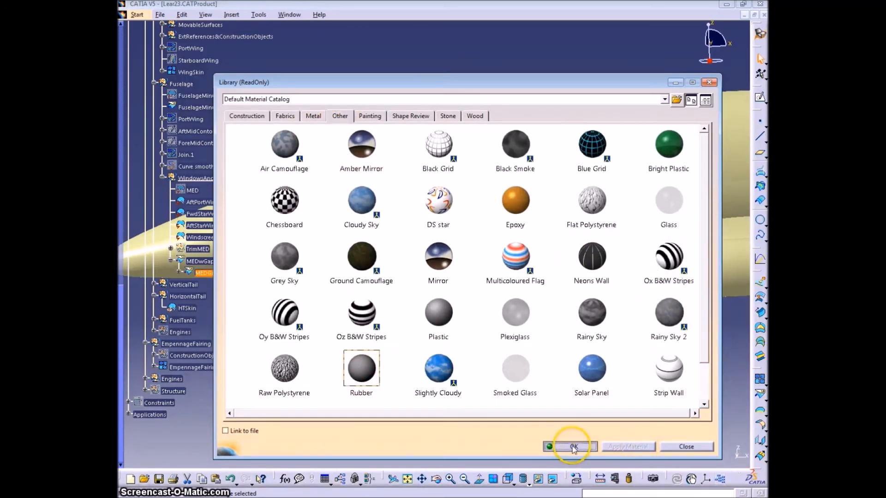
pyautogui.click(574, 447)
# Make TrimMED the in-work geometrical set and show its door trimming curves.
pyautogui.moveTo(548, 342); pyautogui.dragTo(500, 263, button='middle')
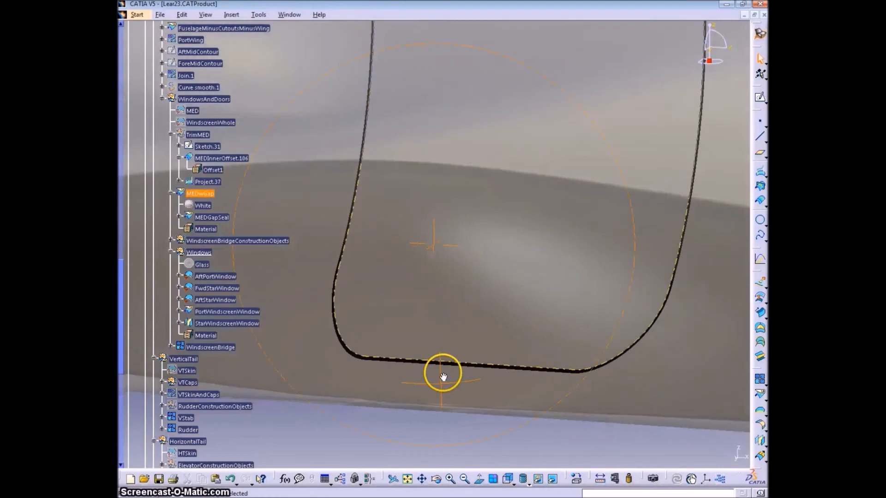
pyautogui.moveTo(443, 378); pyautogui.dragTo(360, 287, button='middle')
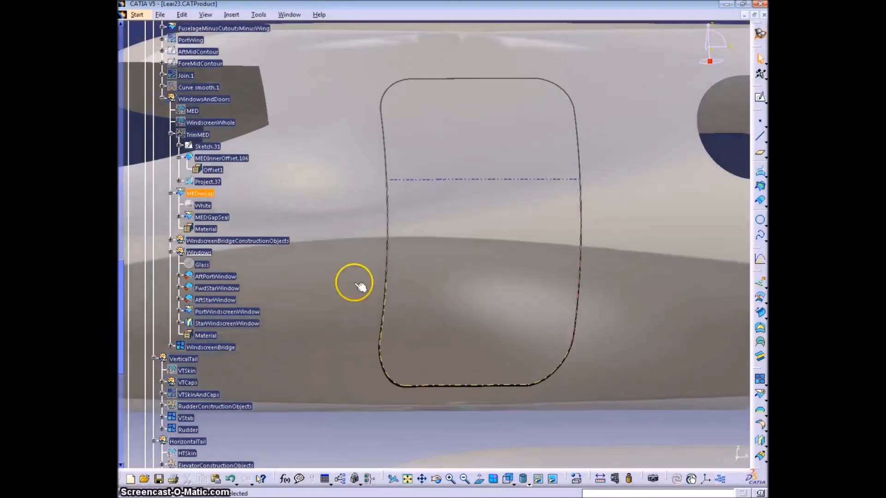
pyautogui.rightClick(208, 197)
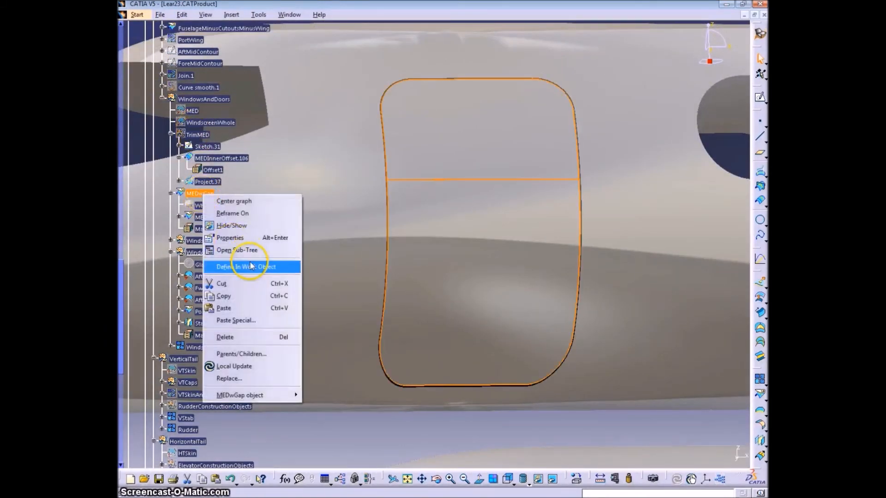
pyautogui.click(252, 265)
pyautogui.rightClick(195, 137)
pyautogui.click(245, 208)
pyautogui.moveTo(365, 199)
pyautogui.mouseDown(button='middle')
pyautogui.moveTo(418, 214)
pyautogui.moveTo(421, 286)
pyautogui.mouseUp(button='middle')
pyautogui.click(332, 84)
pyautogui.moveTo(420, 237)
pyautogui.mouseDown(button='middle')
pyautogui.moveTo(434, 259)
pyautogui.moveTo(429, 224)
pyautogui.mouseUp(button='middle')
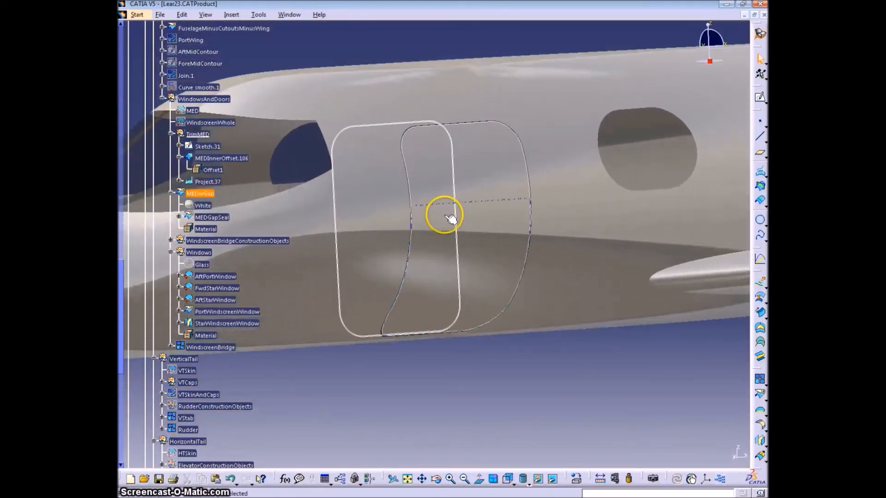
# Show the MED door surface under WindowsAndDoors.
pyautogui.click(215, 185)
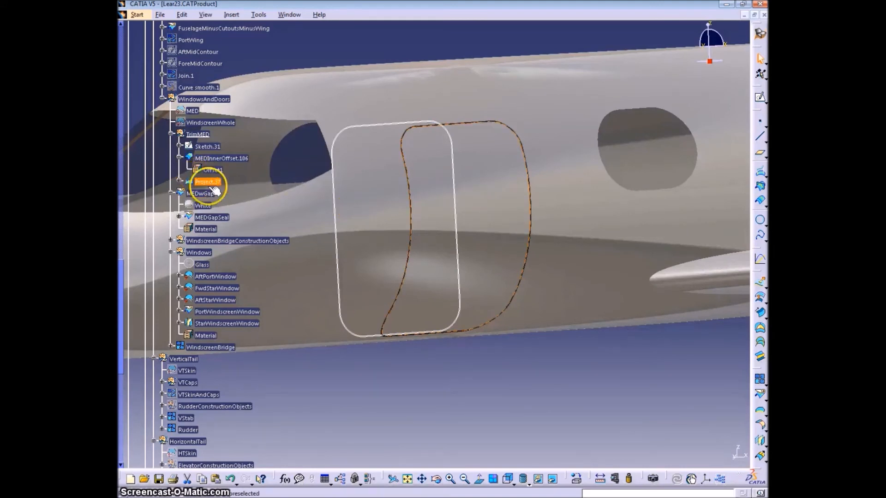
pyautogui.click(203, 146)
pyautogui.rightClick(192, 111)
pyautogui.click(237, 144)
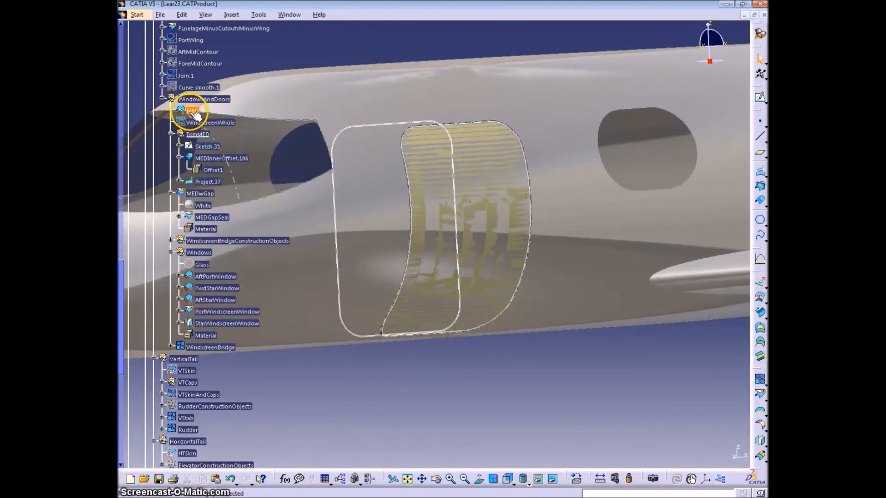
# Project Sketch.31 onto the MED surface along the Y Component direction with Nearest solution and no smoothing.
pyautogui.click(761, 172)
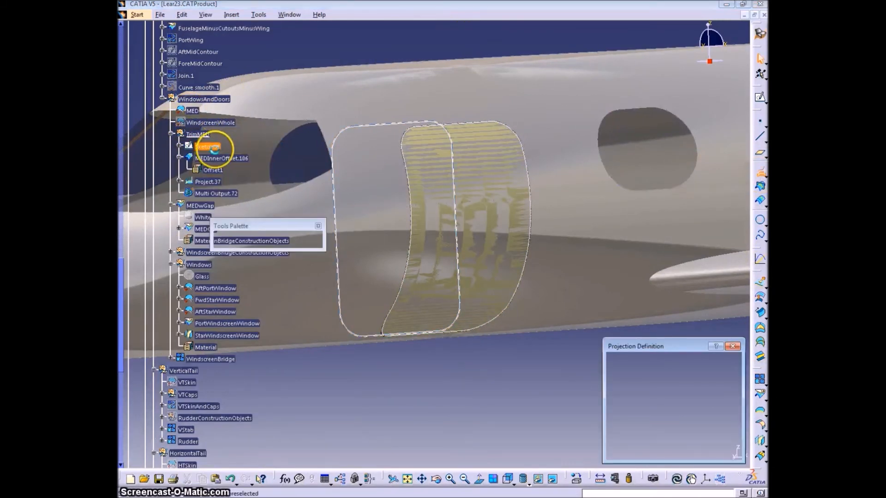
pyautogui.click(212, 147)
pyautogui.click(193, 111)
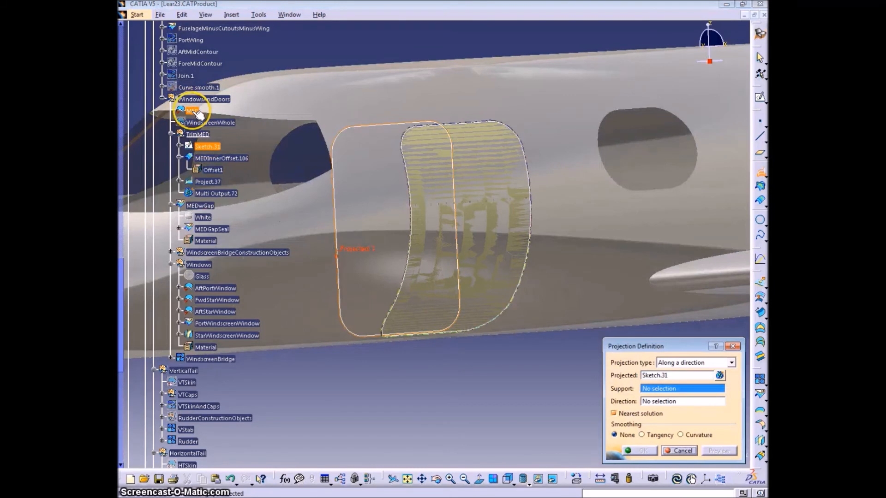
pyautogui.rightClick(682, 402)
pyautogui.click(699, 333)
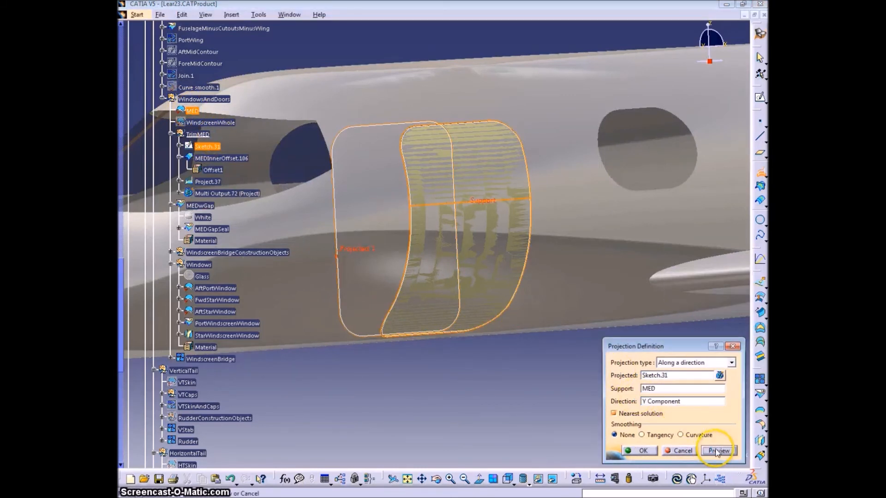
pyautogui.click(636, 449)
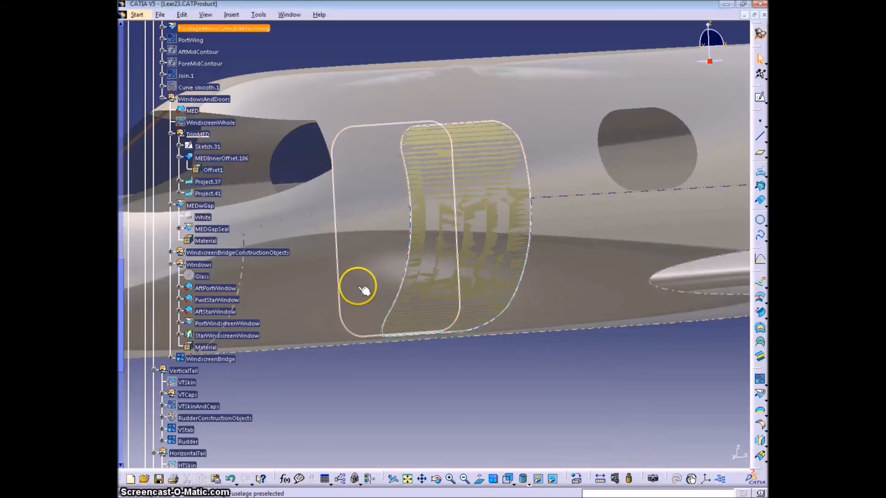
# Create a parallel curve of Project.41 on the MED support with a 0.25 in constant offset, Euclidean mode and sharp corners.
pyautogui.click(210, 194)
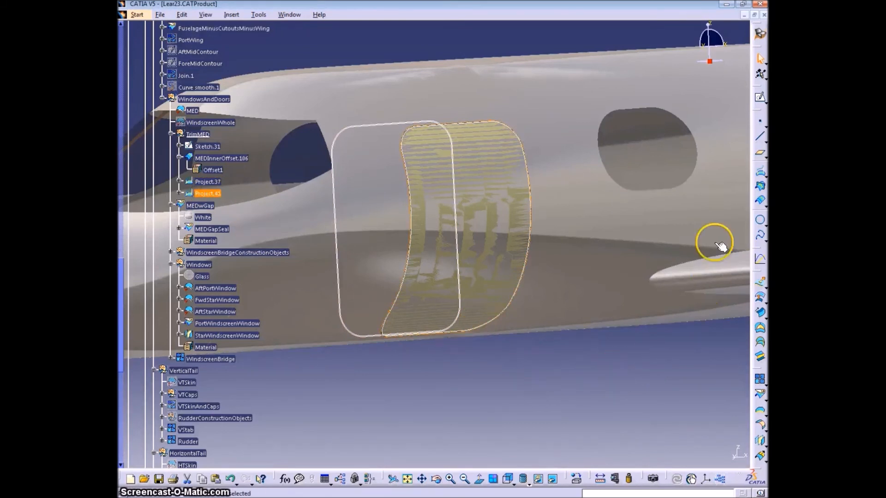
pyautogui.click(759, 201)
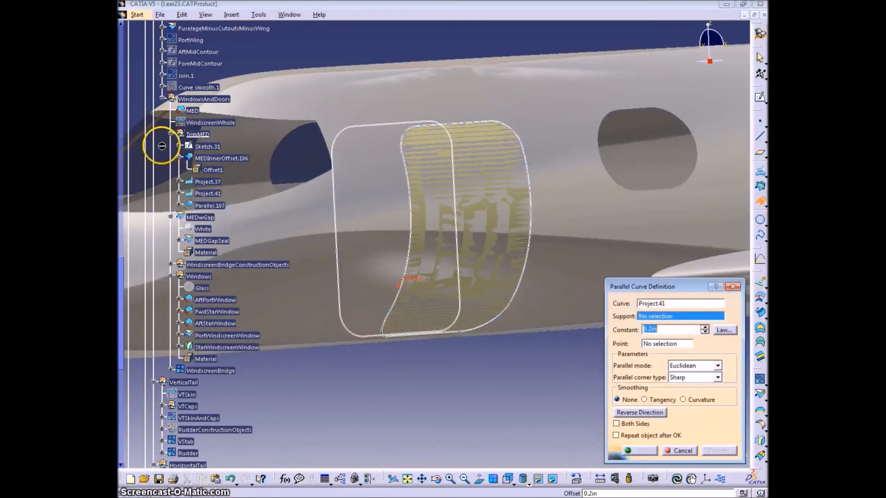
pyautogui.click(192, 111)
pyautogui.moveTo(654, 332); pyautogui.dragTo(634, 331)
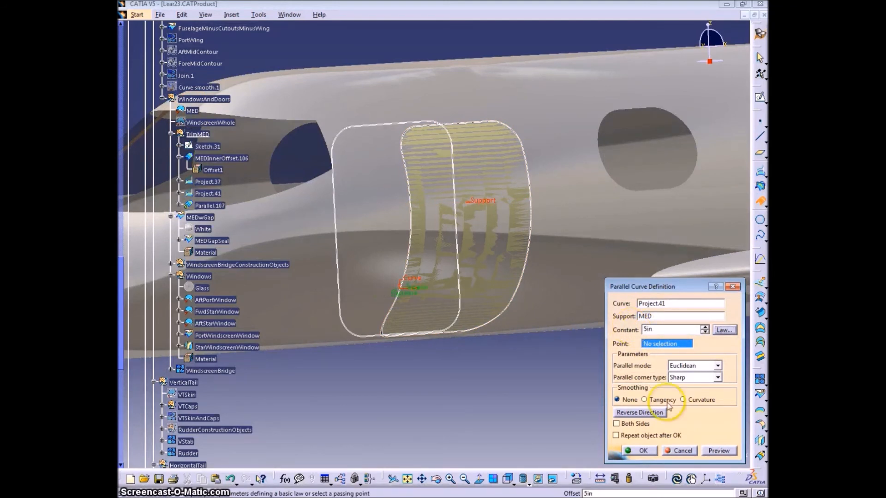
pyautogui.click(718, 451)
pyautogui.click(671, 330)
pyautogui.write('0.25')
pyautogui.press('Tab')
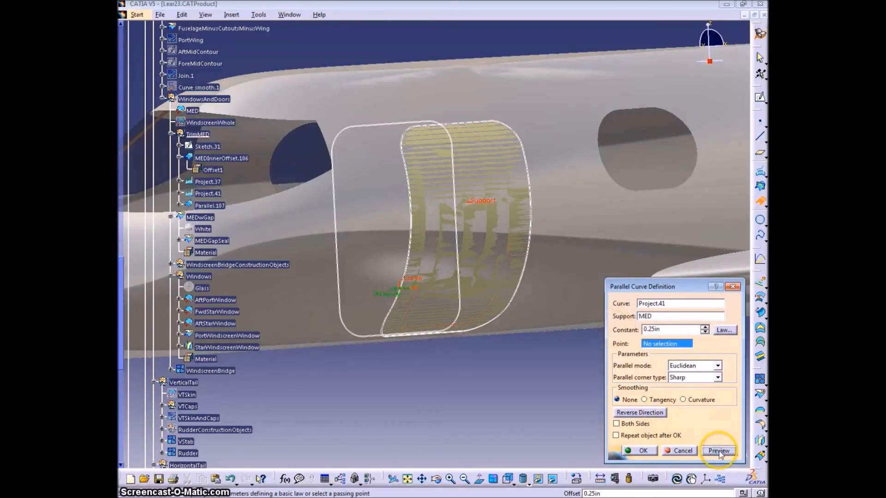
pyautogui.click(637, 451)
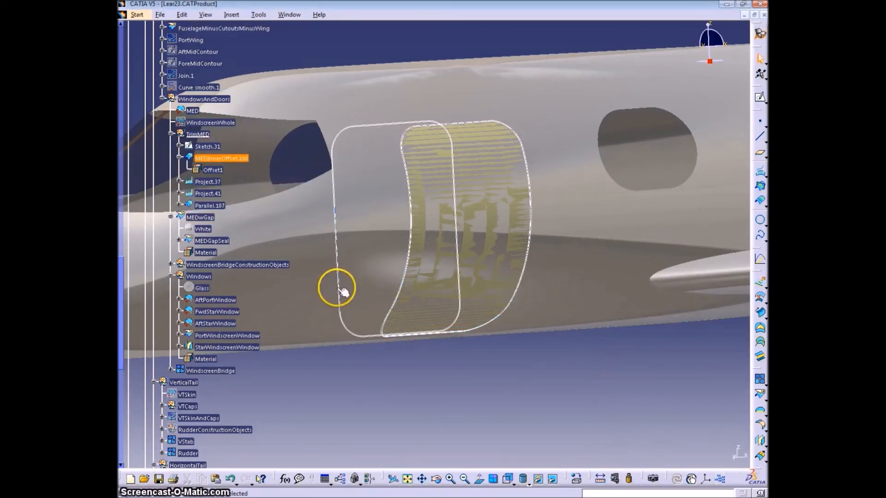
# Replace the MEDwGap split's cutting element Project.37 with Parallel.107, and hide the MED surface.
pyautogui.click(564, 428)
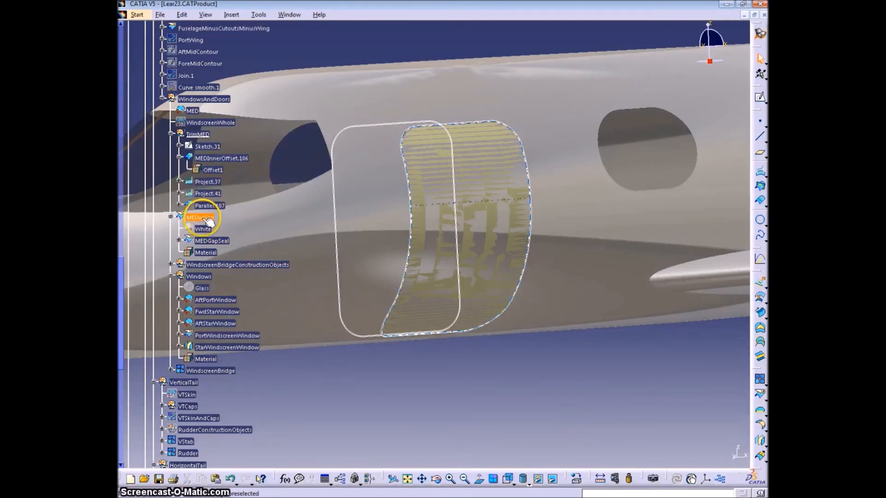
pyautogui.doubleClick(208, 220)
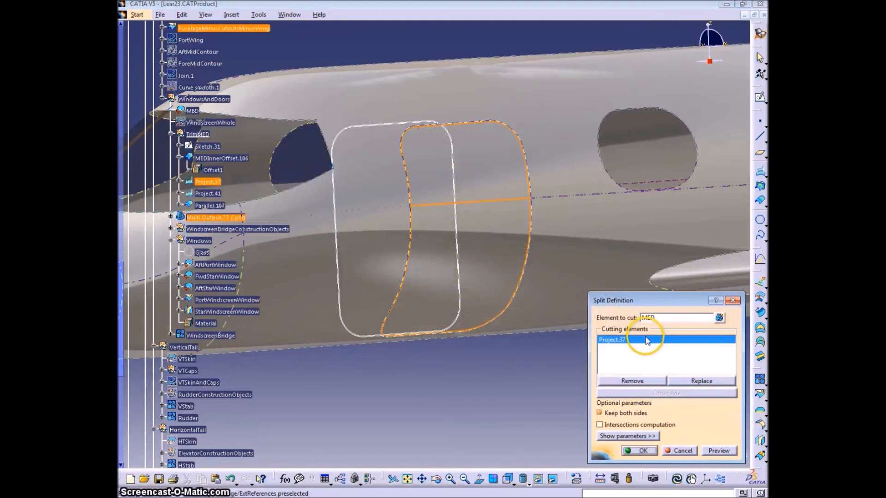
pyautogui.click(690, 382)
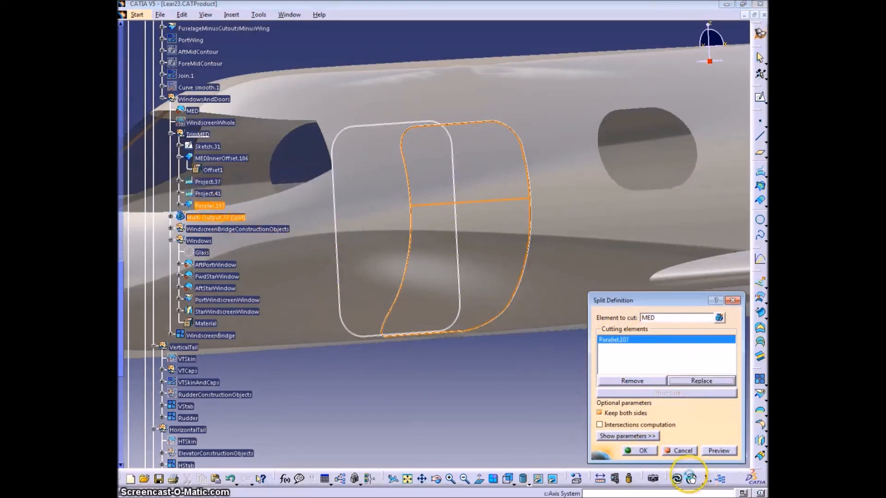
pyautogui.click(649, 452)
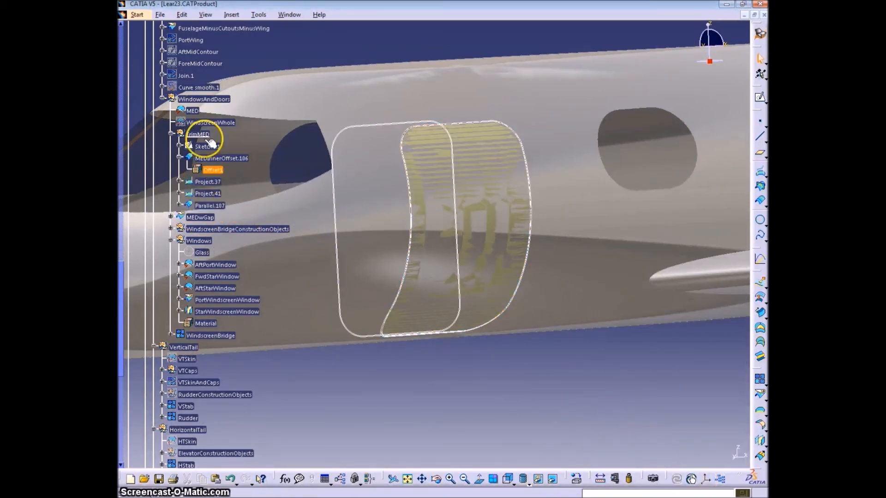
pyautogui.rightClick(192, 111)
pyautogui.click(217, 142)
# Delete the unused projection Project.37 from the TrimMED set.
pyautogui.moveTo(471, 305); pyautogui.dragTo(375, 269, button='middle')
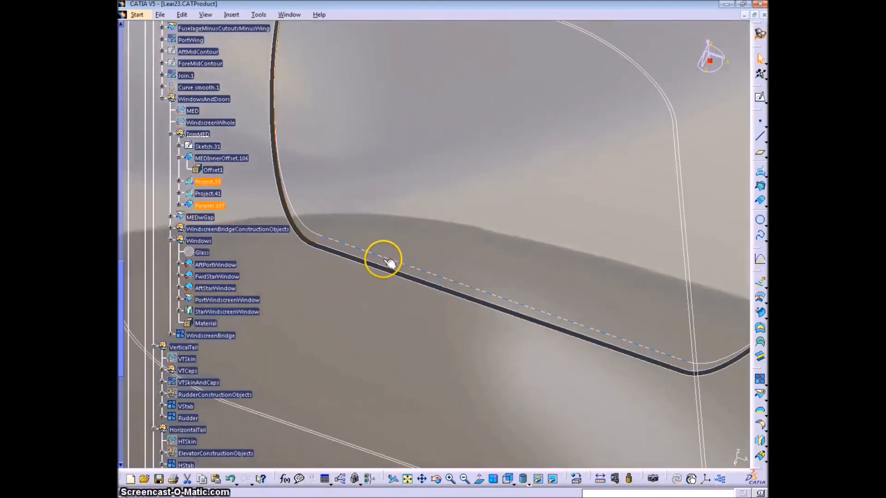
pyautogui.click(216, 184)
pyautogui.press('Delete')
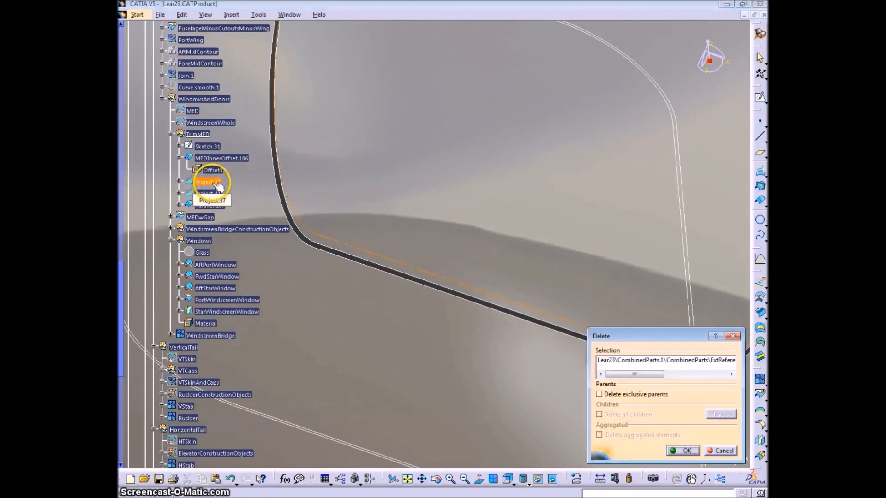
pyautogui.press('Return')
# Hide the TrimMED geometrical set with its door trimming curves.
pyautogui.moveTo(391, 236); pyautogui.dragTo(223, 240, button='middle')
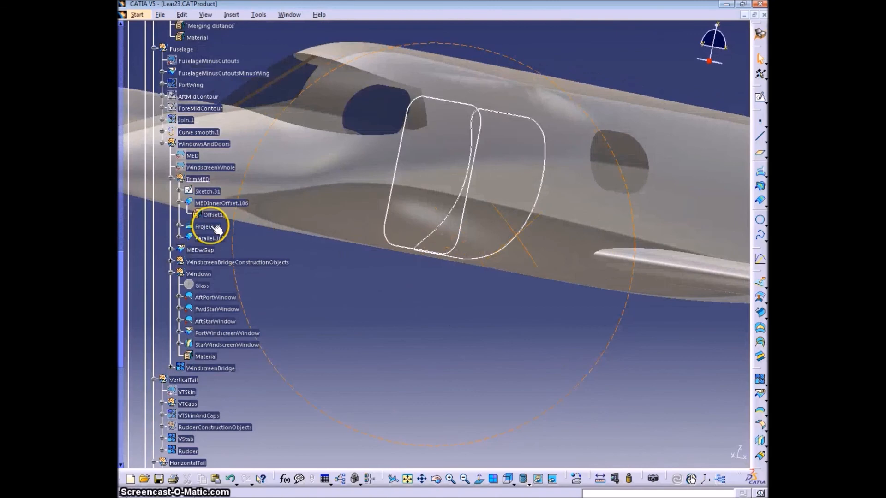
pyautogui.click(208, 188)
pyautogui.rightClick(207, 189)
pyautogui.click(237, 210)
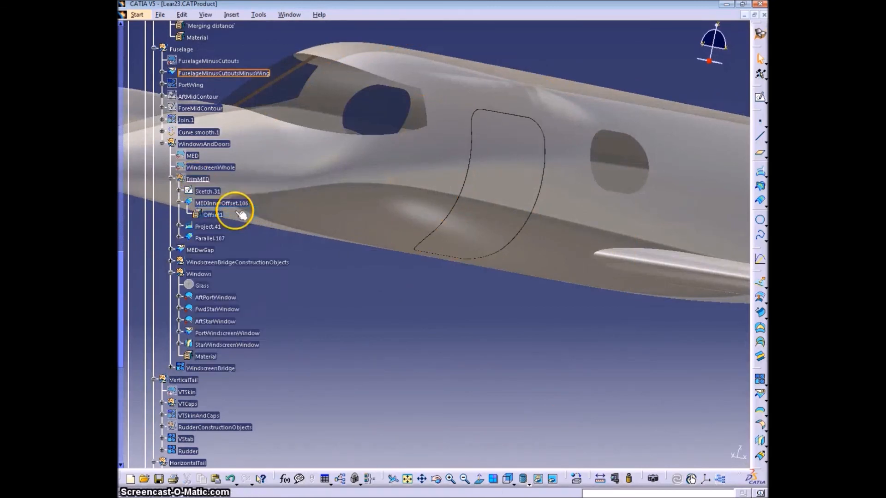